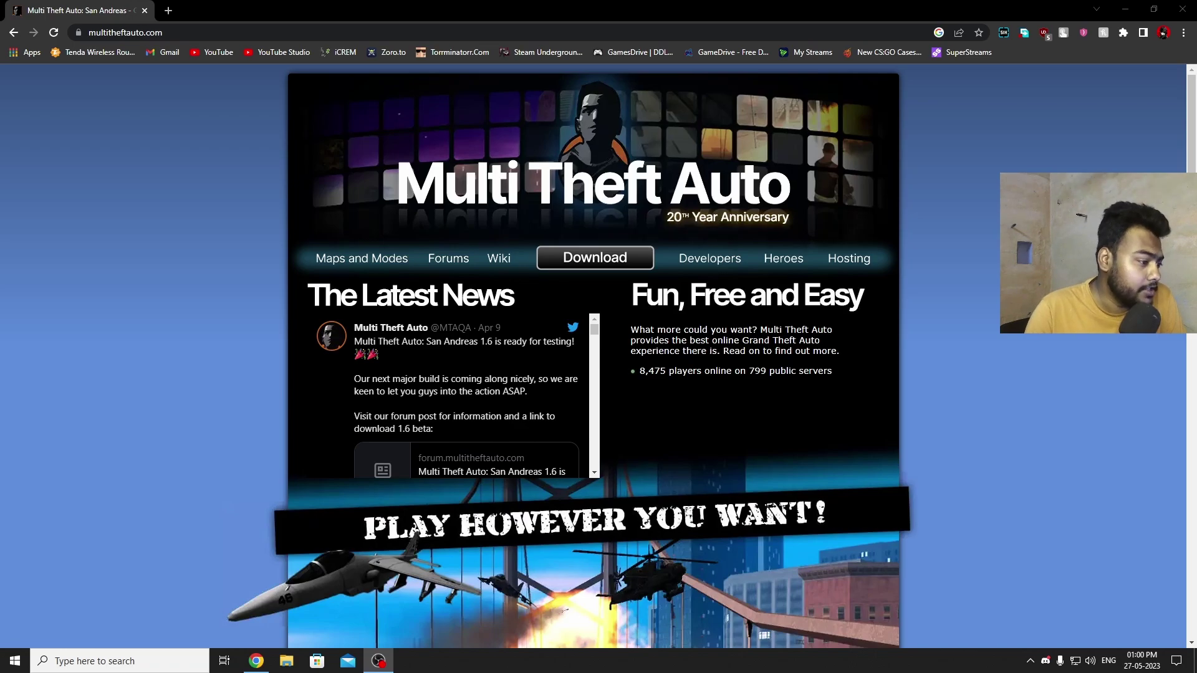
# Step: Download the Multi Theft Auto installer mtasa-1.5.9.exe to the Downloads folder and run it
pyautogui.click(609, 275)
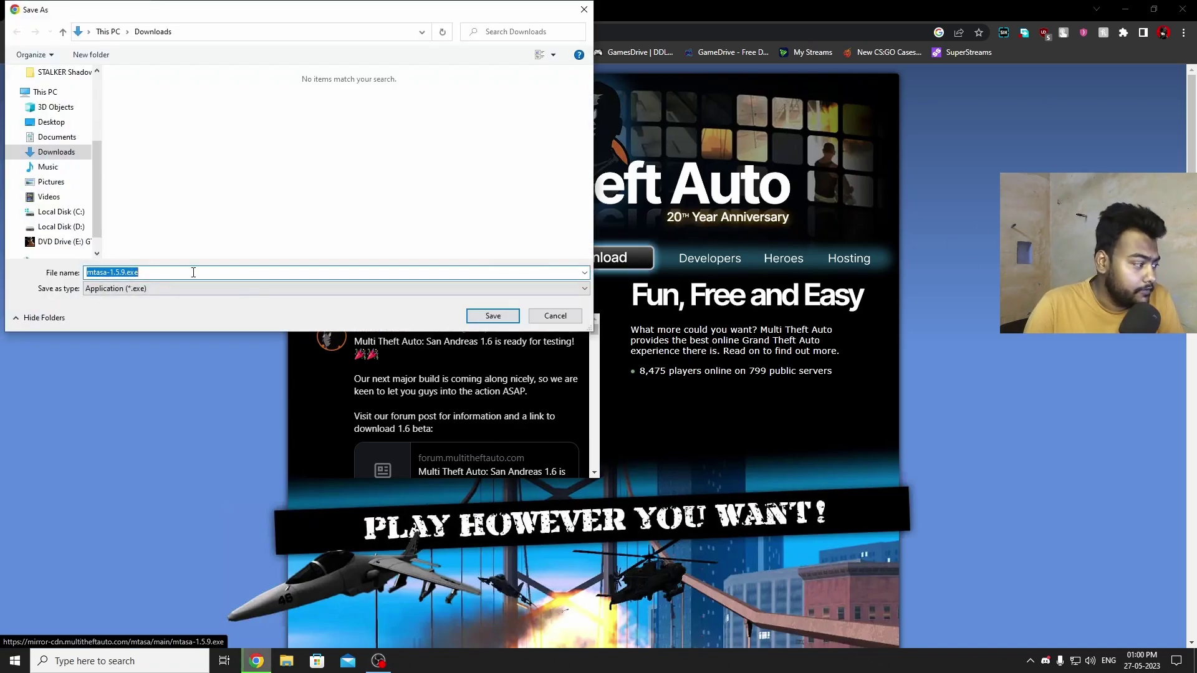
pyautogui.click(492, 317)
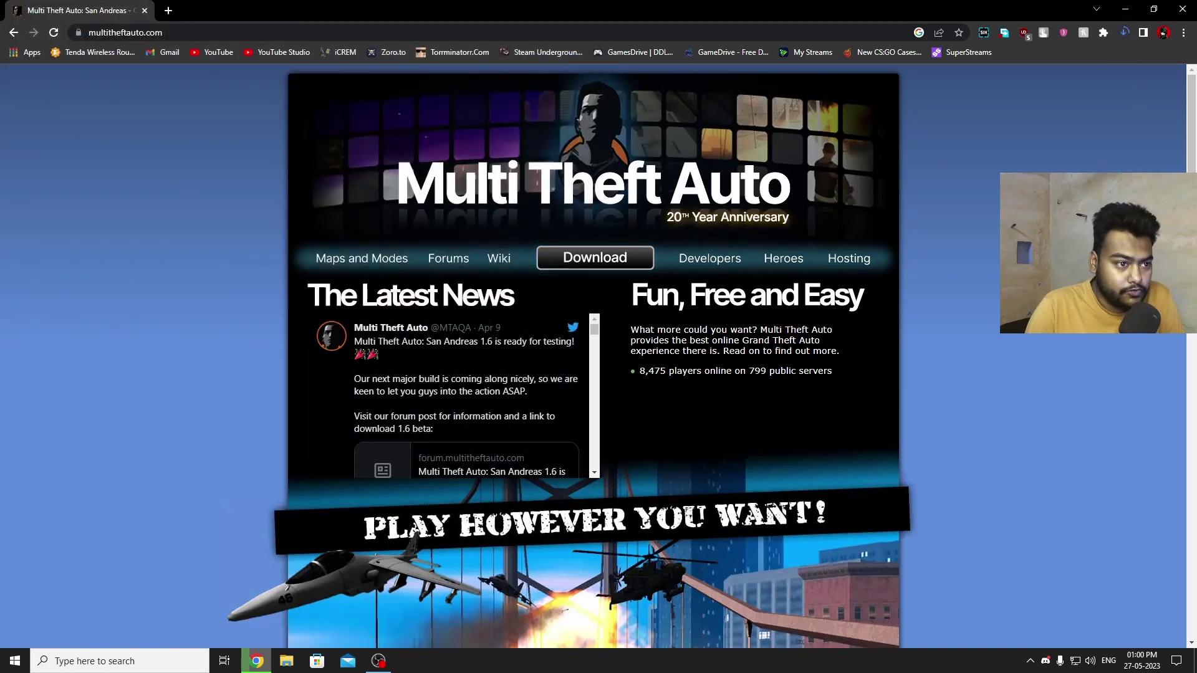
pyautogui.click(1125, 30)
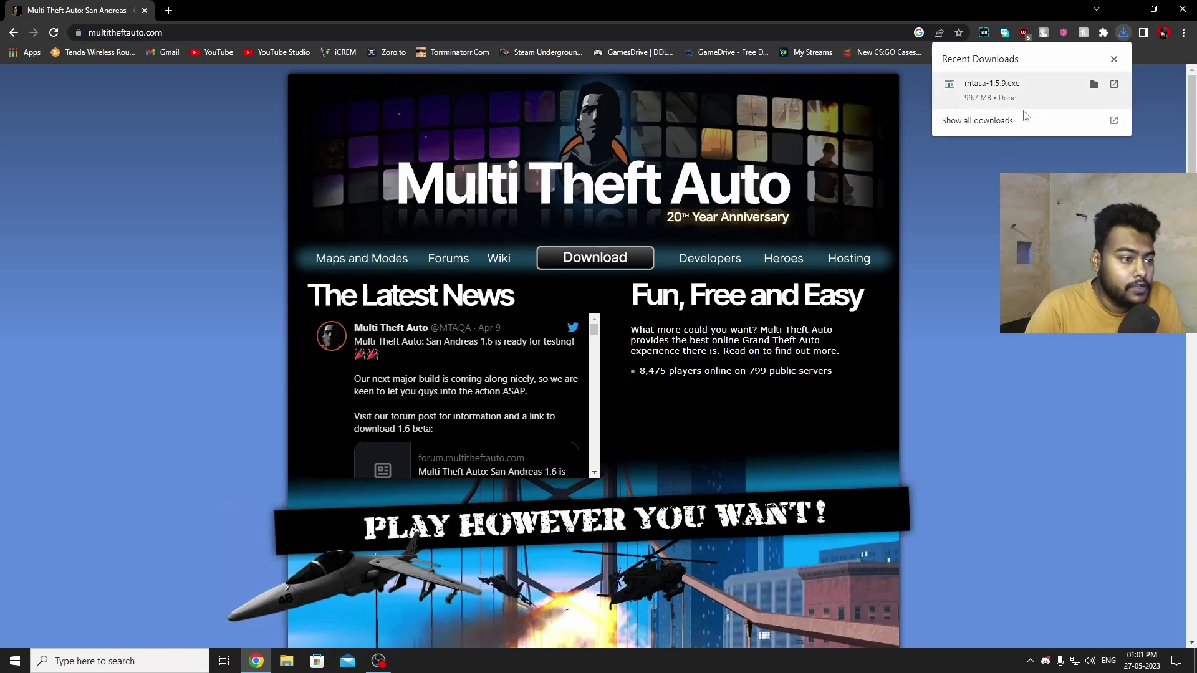
pyautogui.click(1031, 90)
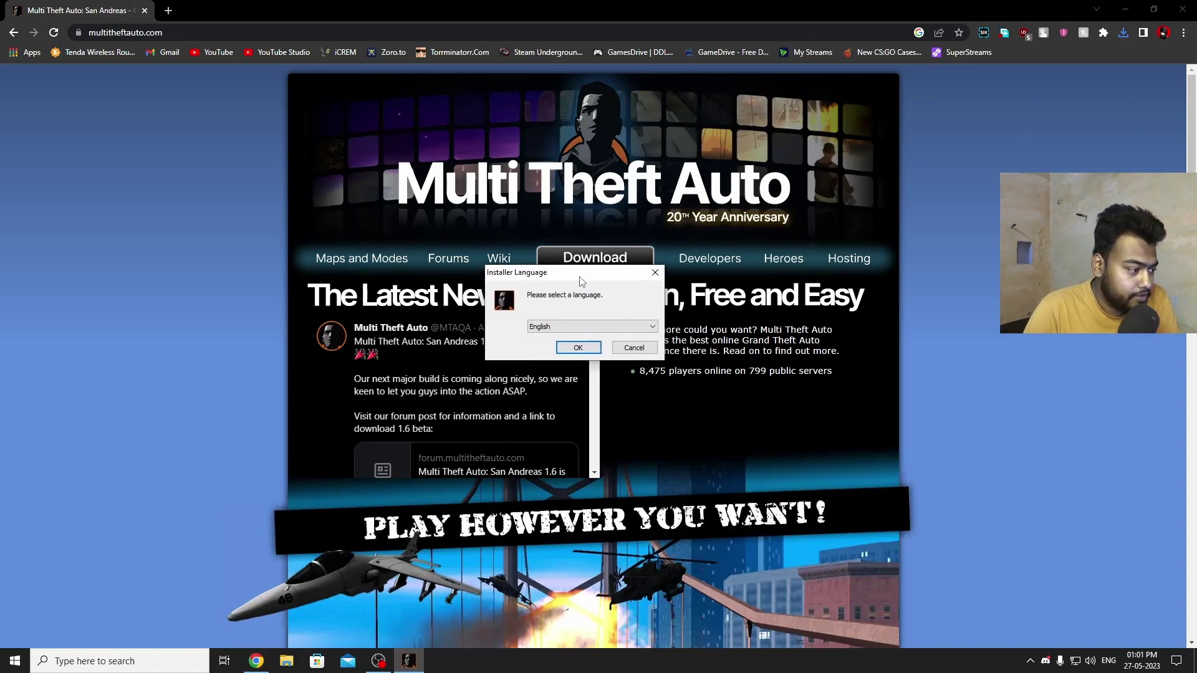
# Step: Keep English as the installer language and accept the MTA:SA v1.5.9 license agreement
pyautogui.click(580, 327)
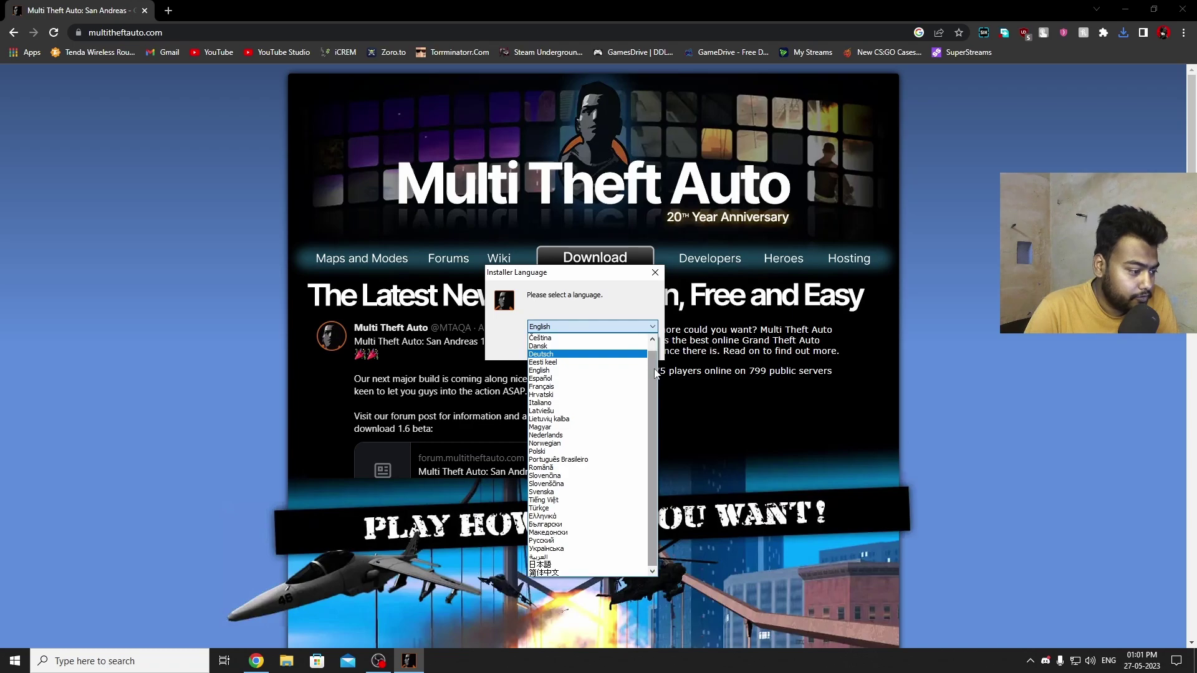
pyautogui.click(566, 304)
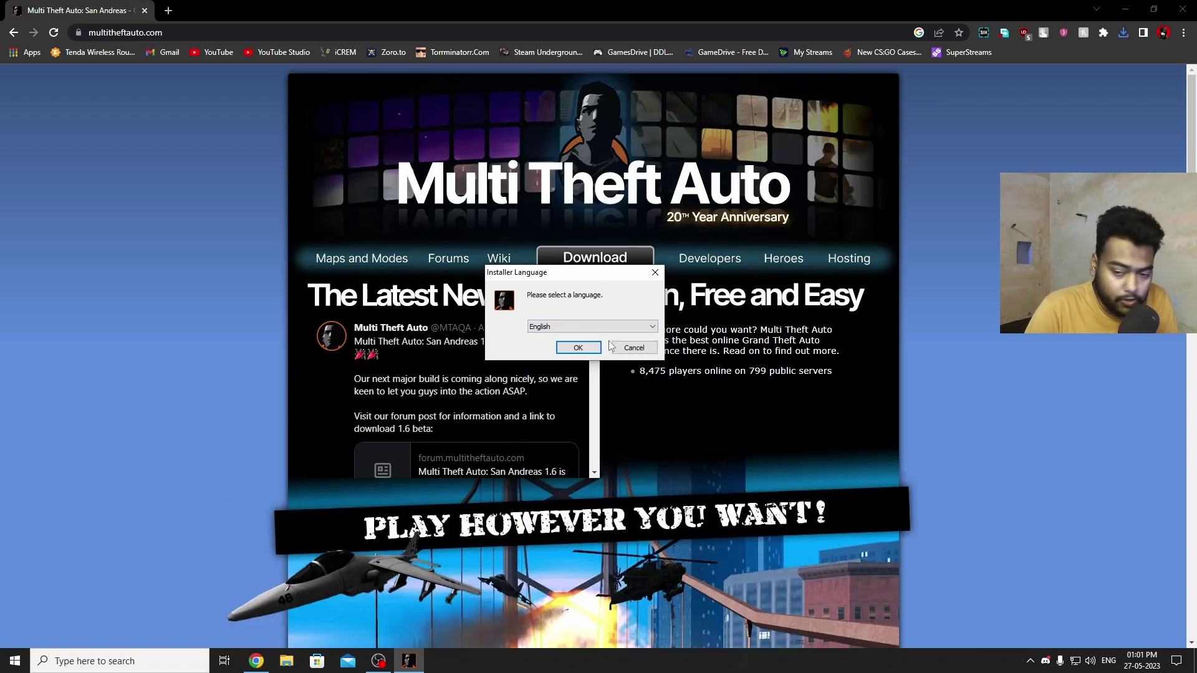
pyautogui.click(578, 348)
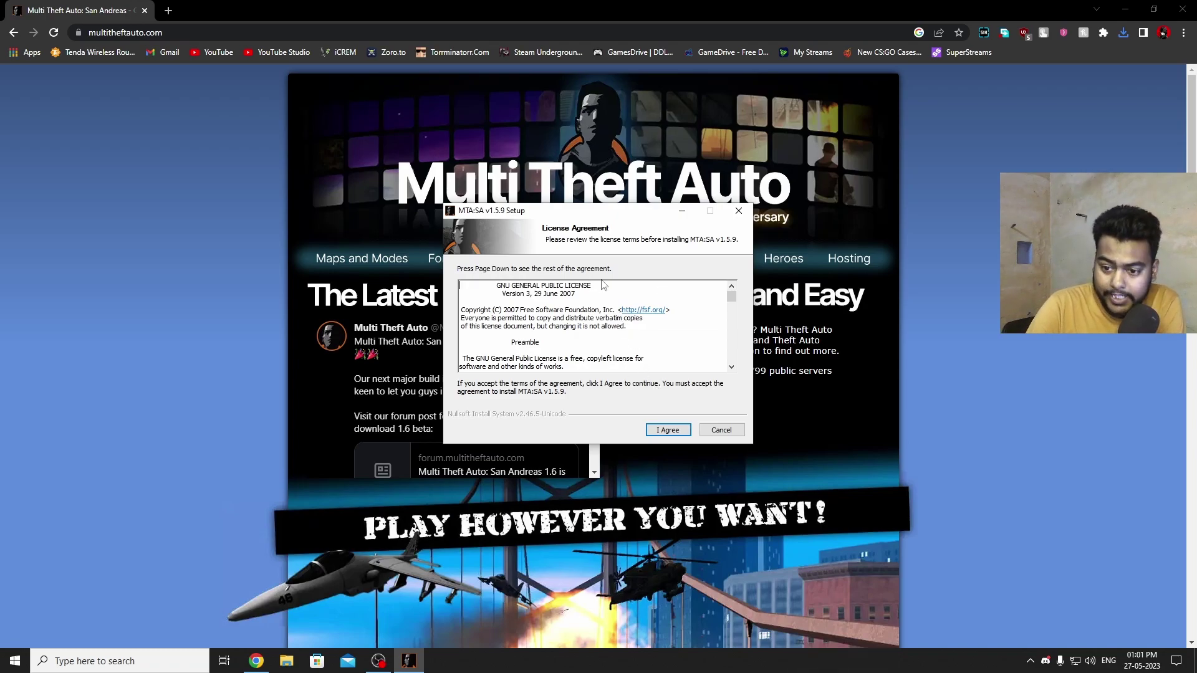
pyautogui.click(667, 431)
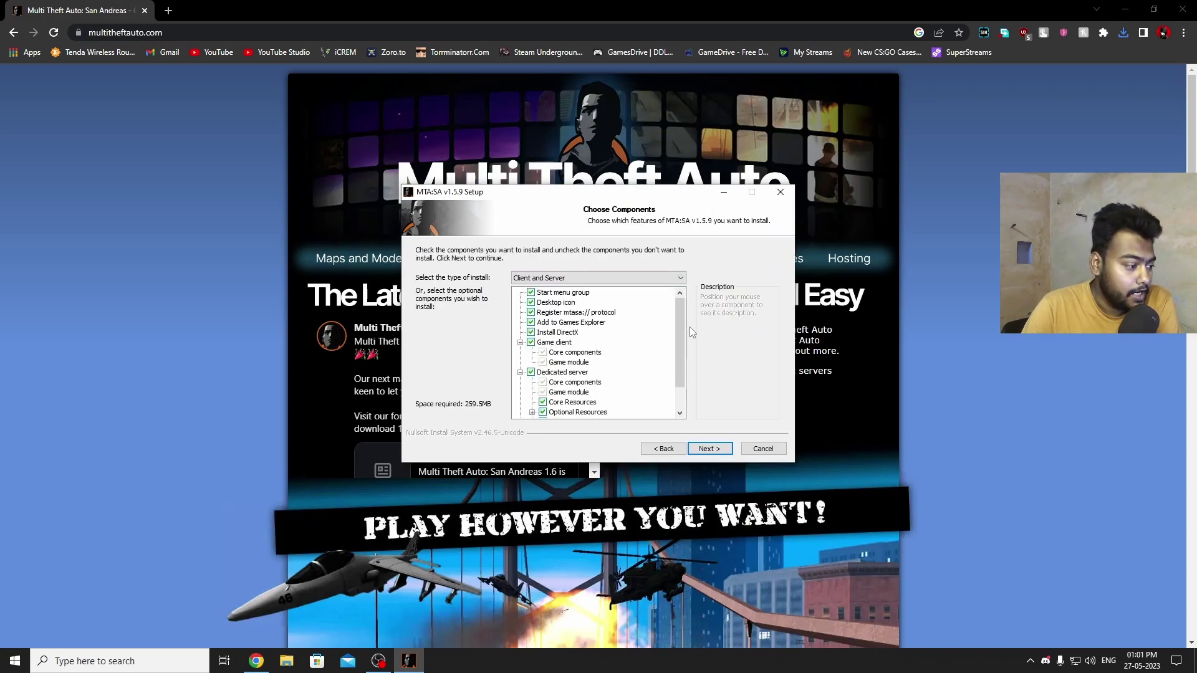
# Step: Exclude the Start menu group, Install DirectX and the optional Dedicated server components from the installation, and continue to the destination folder
pyautogui.scroll(-1, 680, 323)
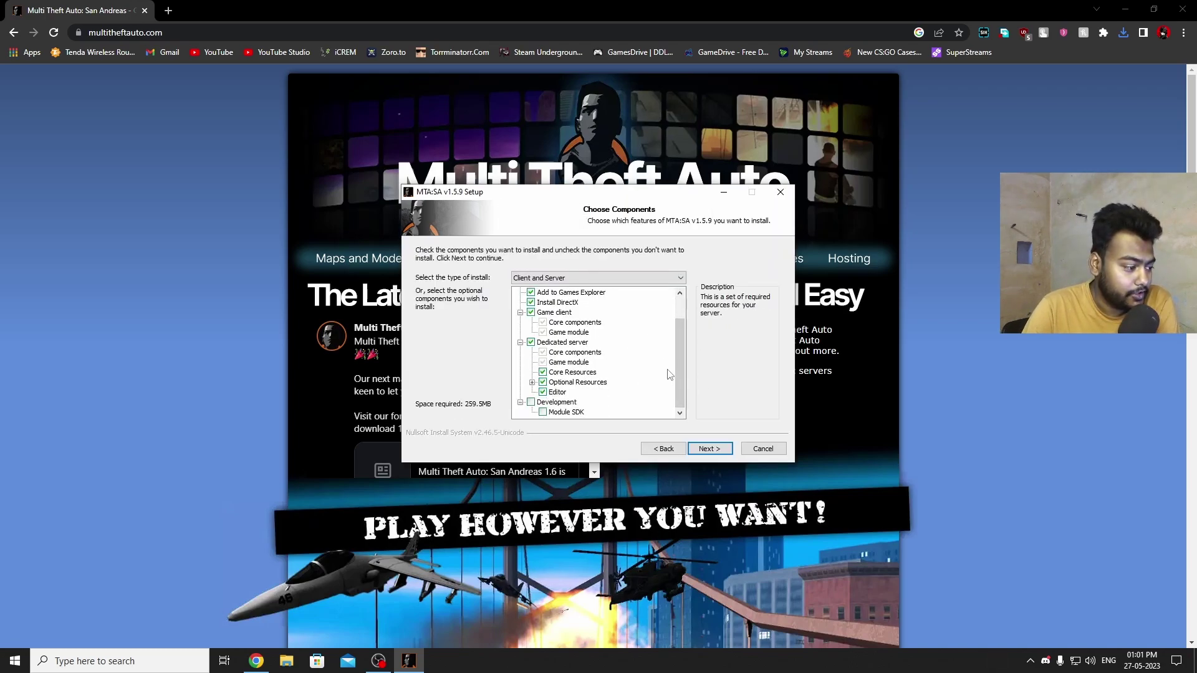
pyautogui.scroll(1, 669, 374)
pyautogui.click(564, 292)
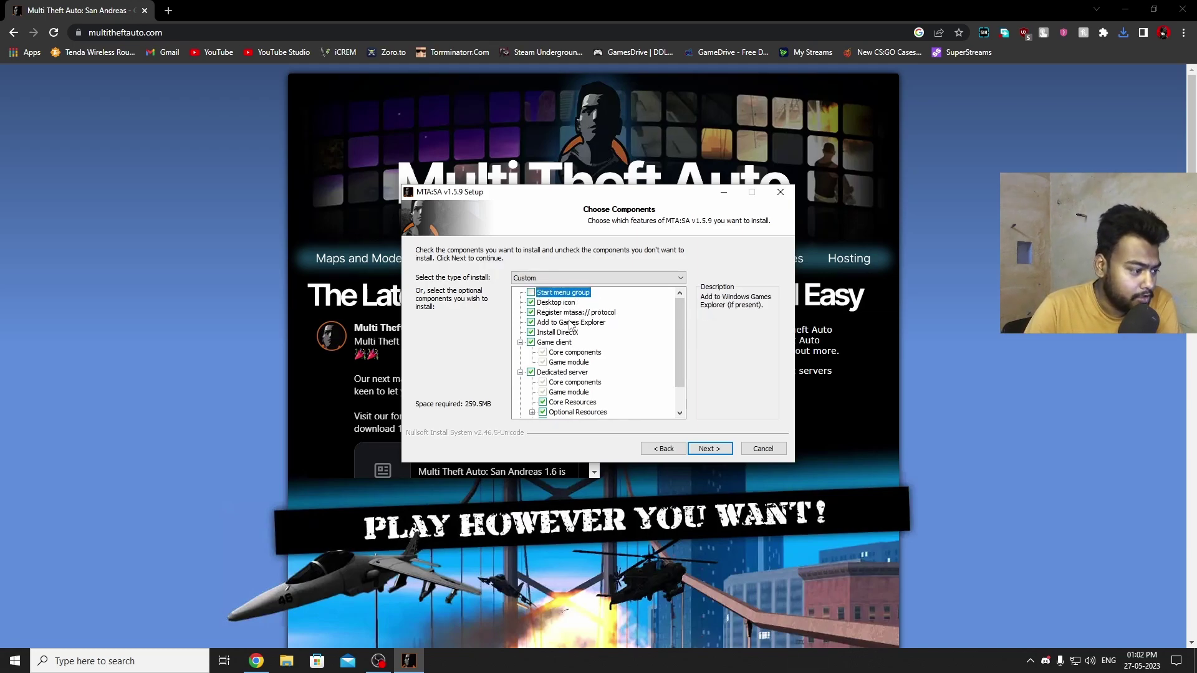
pyautogui.click(532, 333)
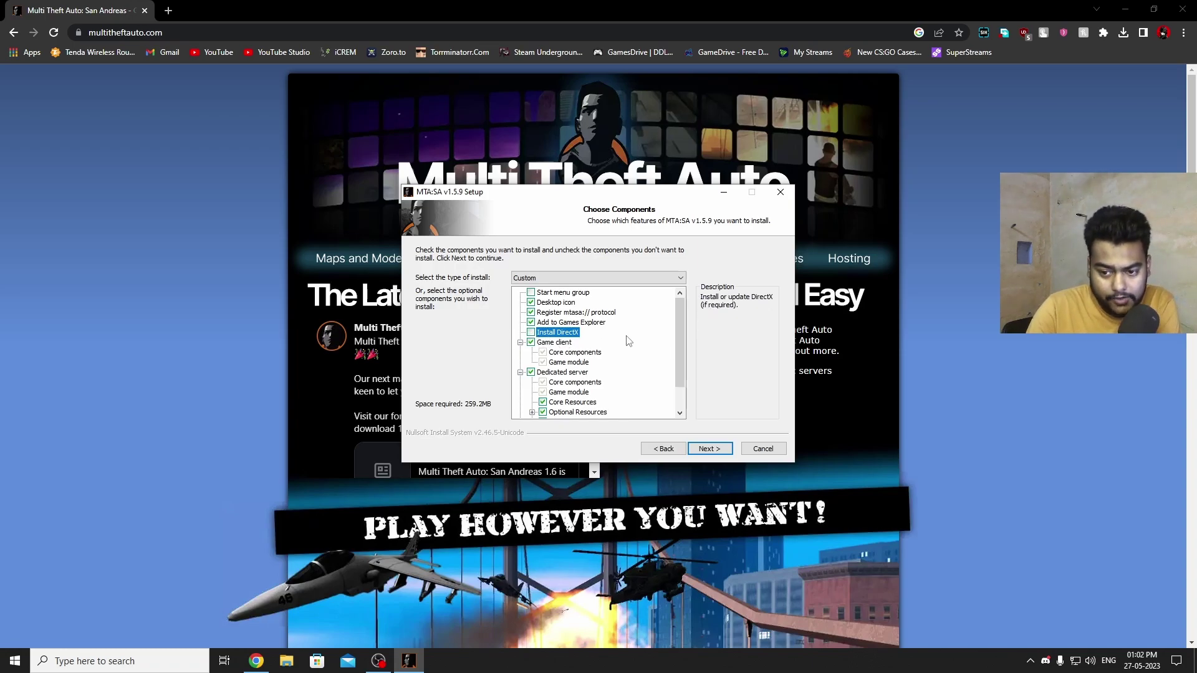
pyautogui.scroll(-1, 682, 341)
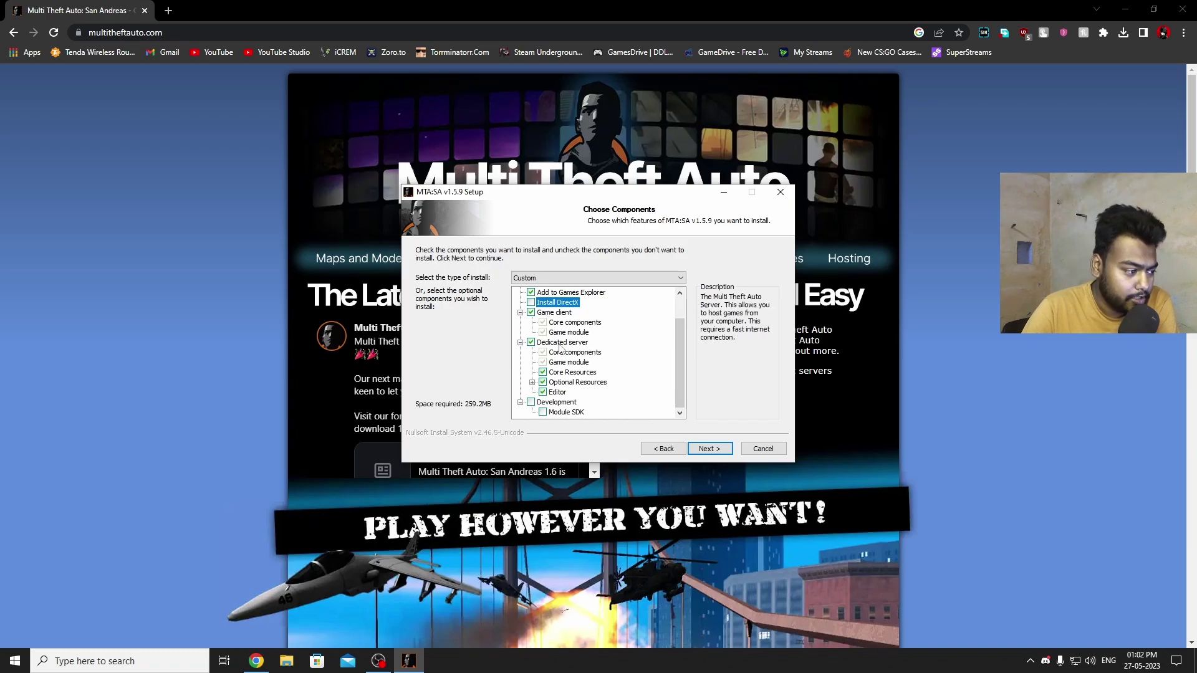
pyautogui.click(531, 343)
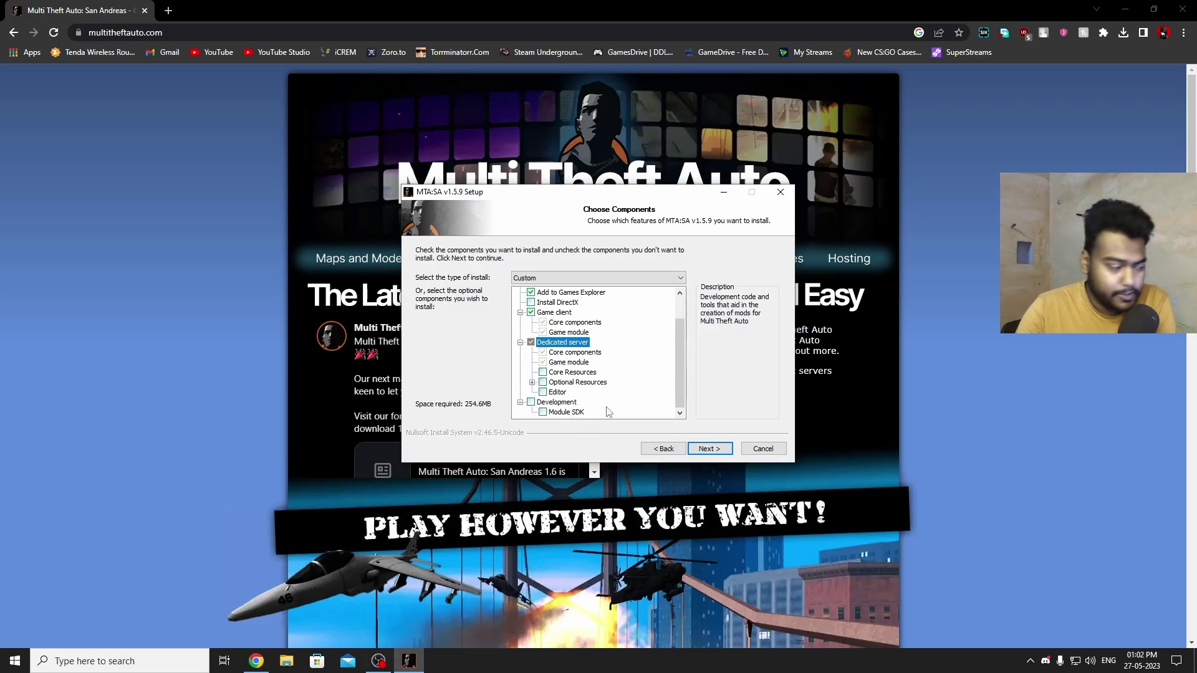
pyautogui.click(709, 449)
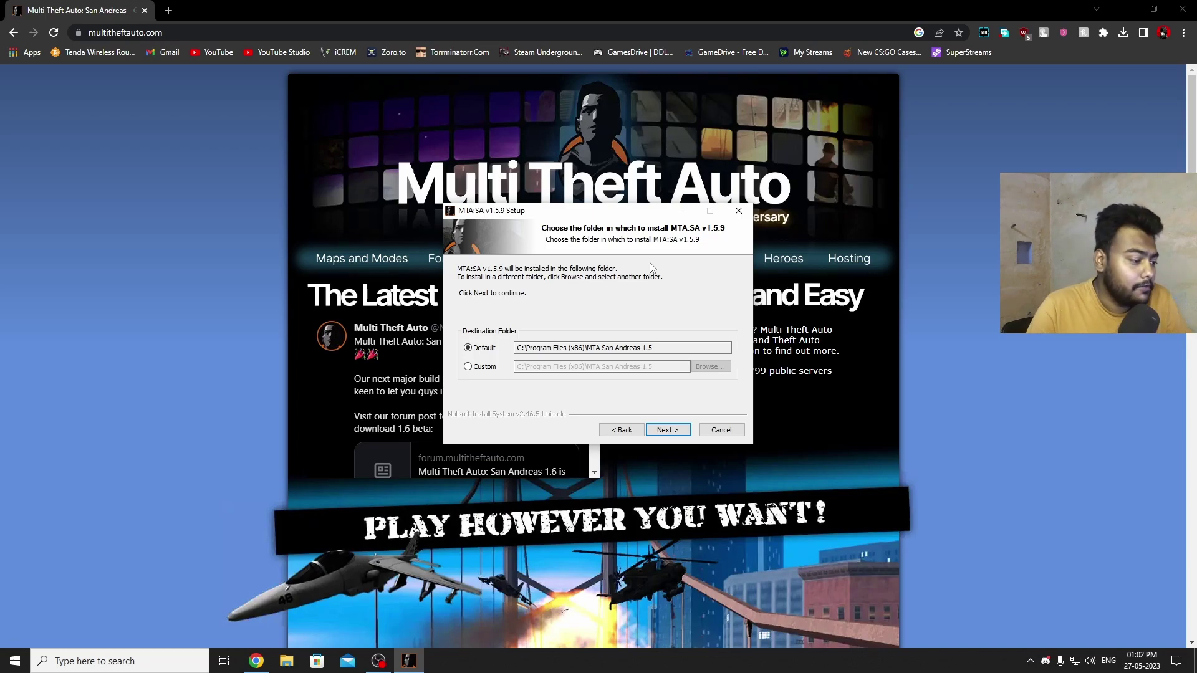
pyautogui.click(652, 349)
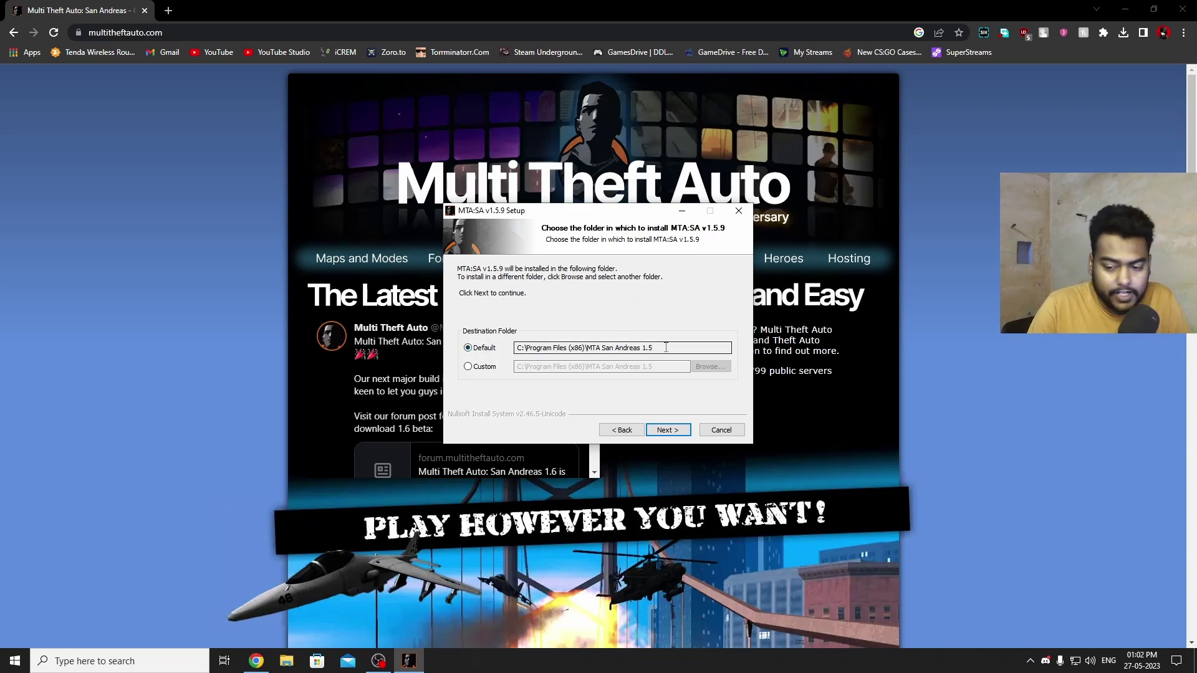
pyautogui.click(468, 367)
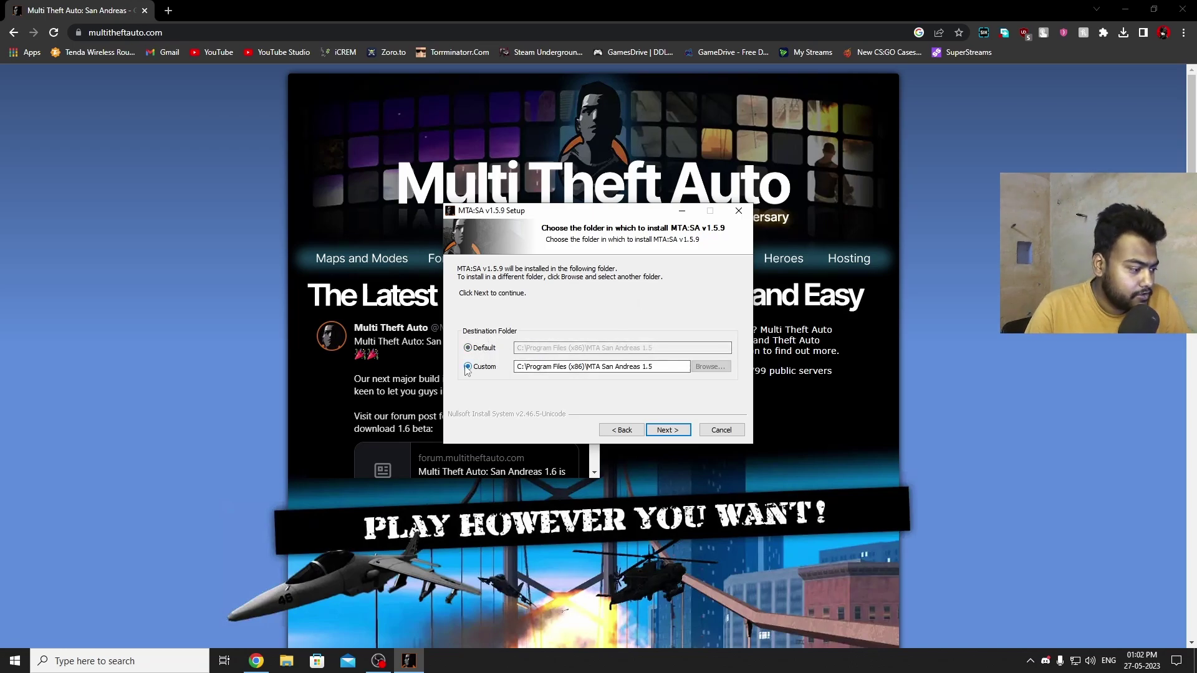
pyautogui.click(700, 368)
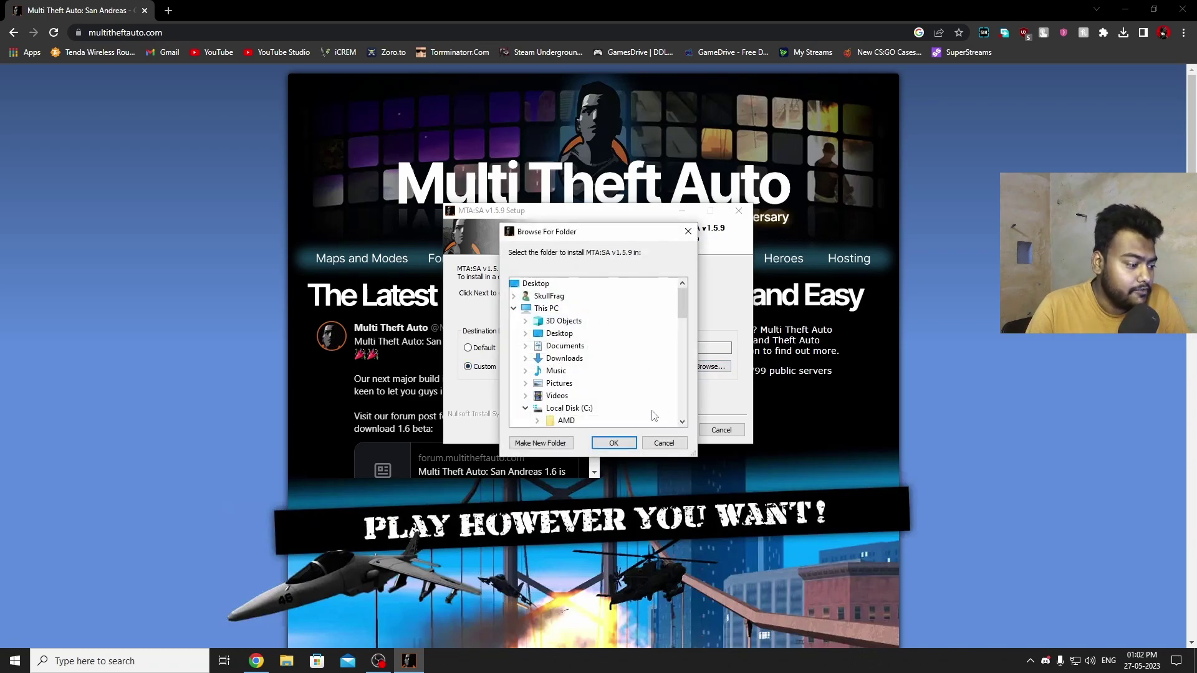
pyautogui.scroll(-5, 660, 402)
pyautogui.click(664, 443)
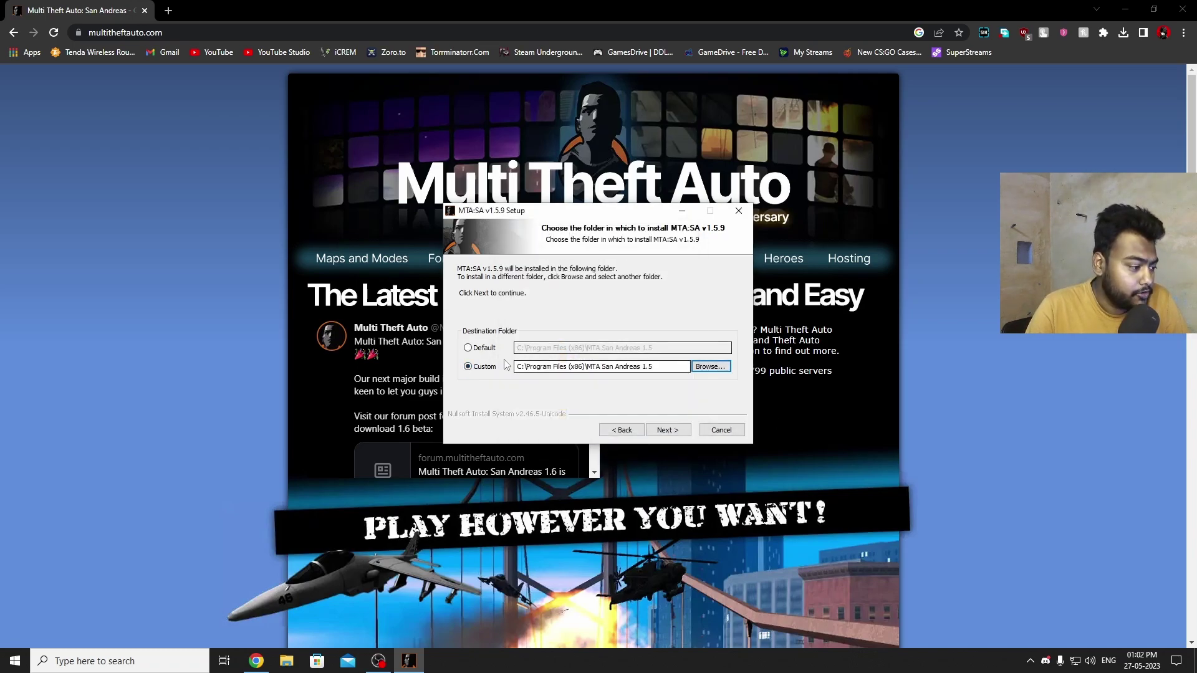
pyautogui.click(476, 353)
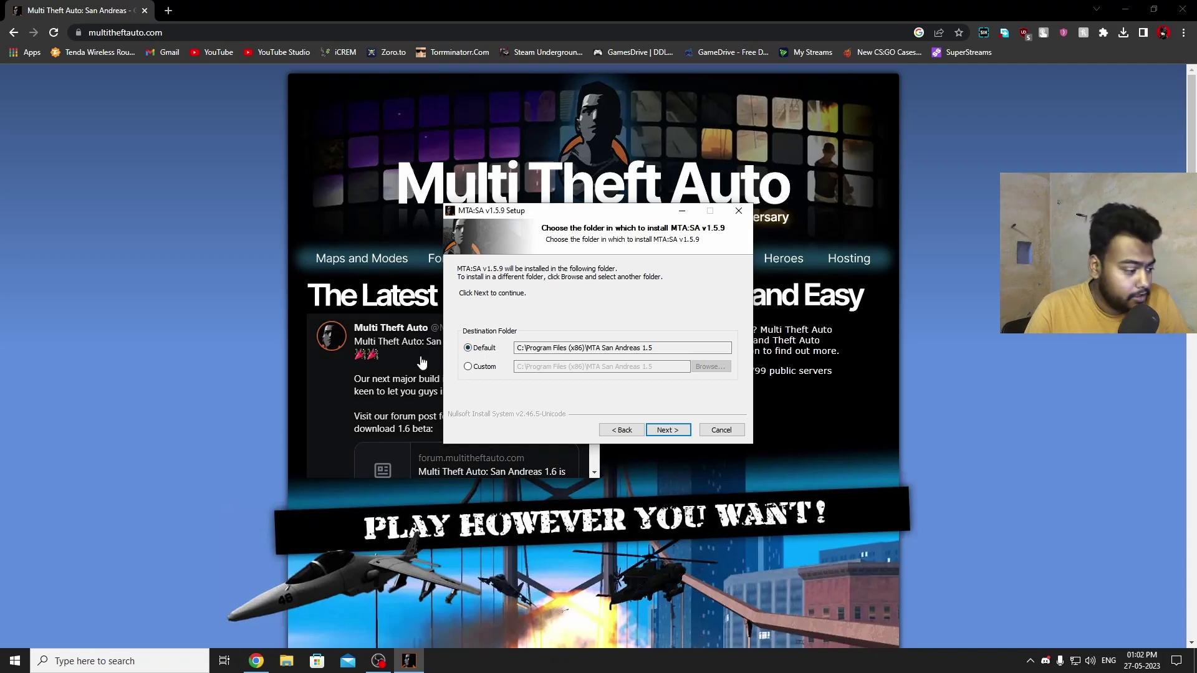
# Step: Accept the default destination folder, choose D:\Games\GTA San Andreas as the Grand Theft Auto: San Andreas folder, and install MTA:SA
pyautogui.click(662, 433)
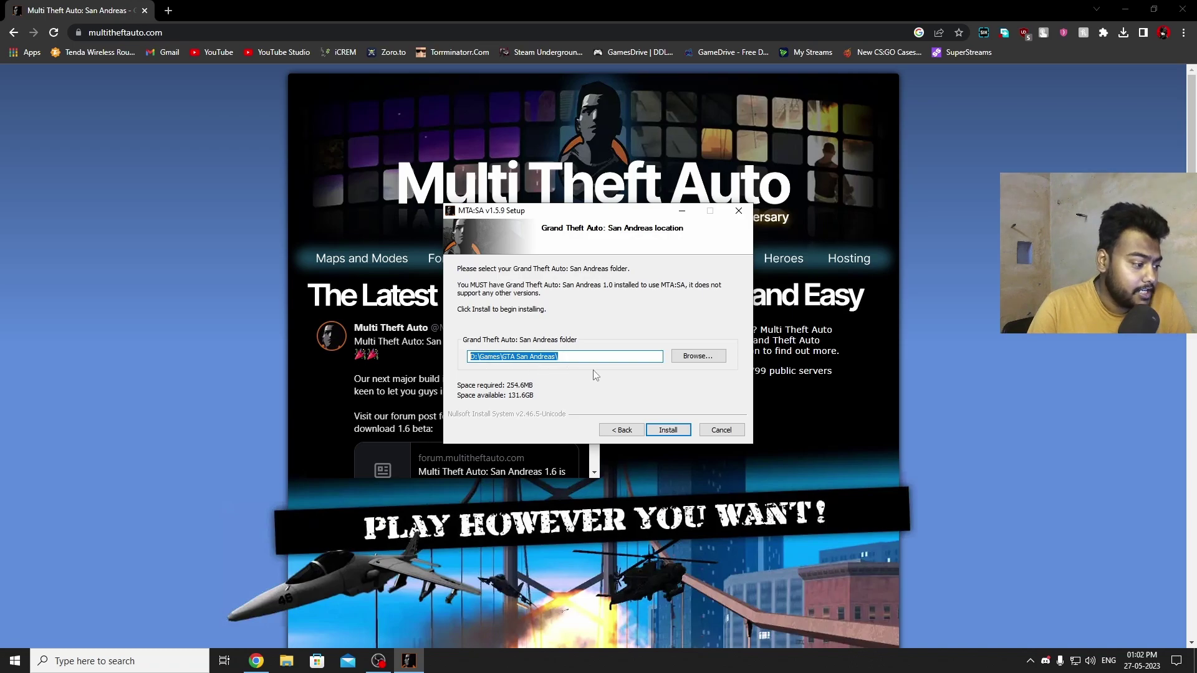
pyautogui.click(686, 364)
pyautogui.scroll(-2, 605, 329)
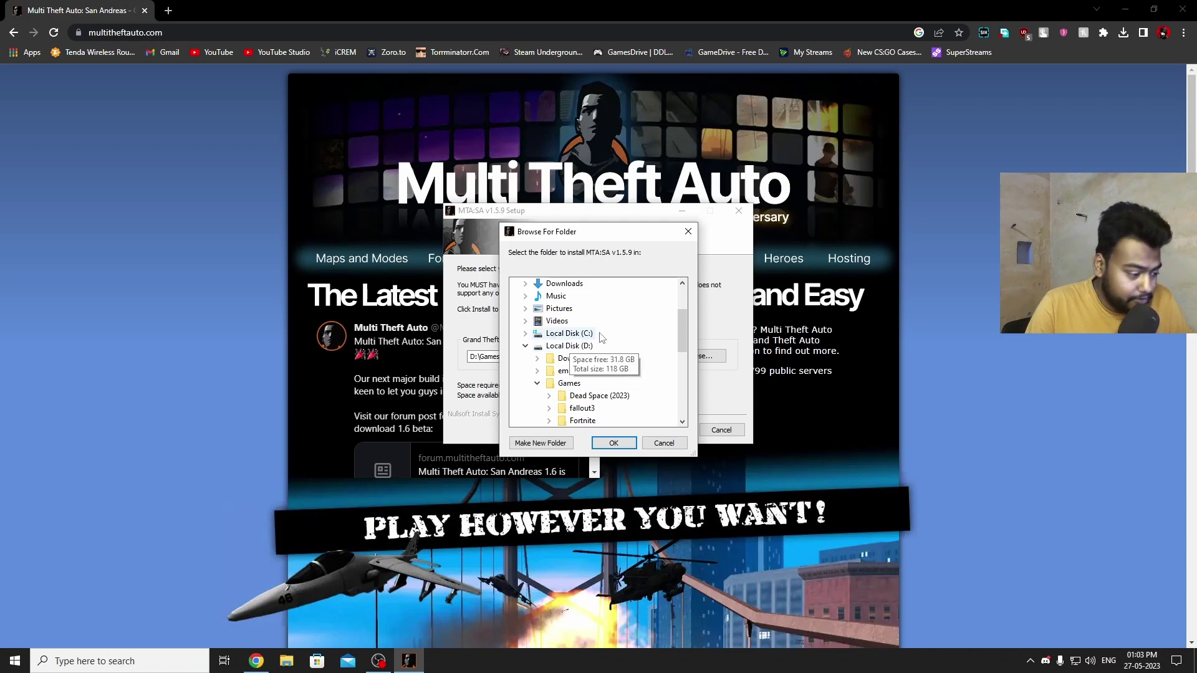
pyautogui.scroll(-2, 681, 339)
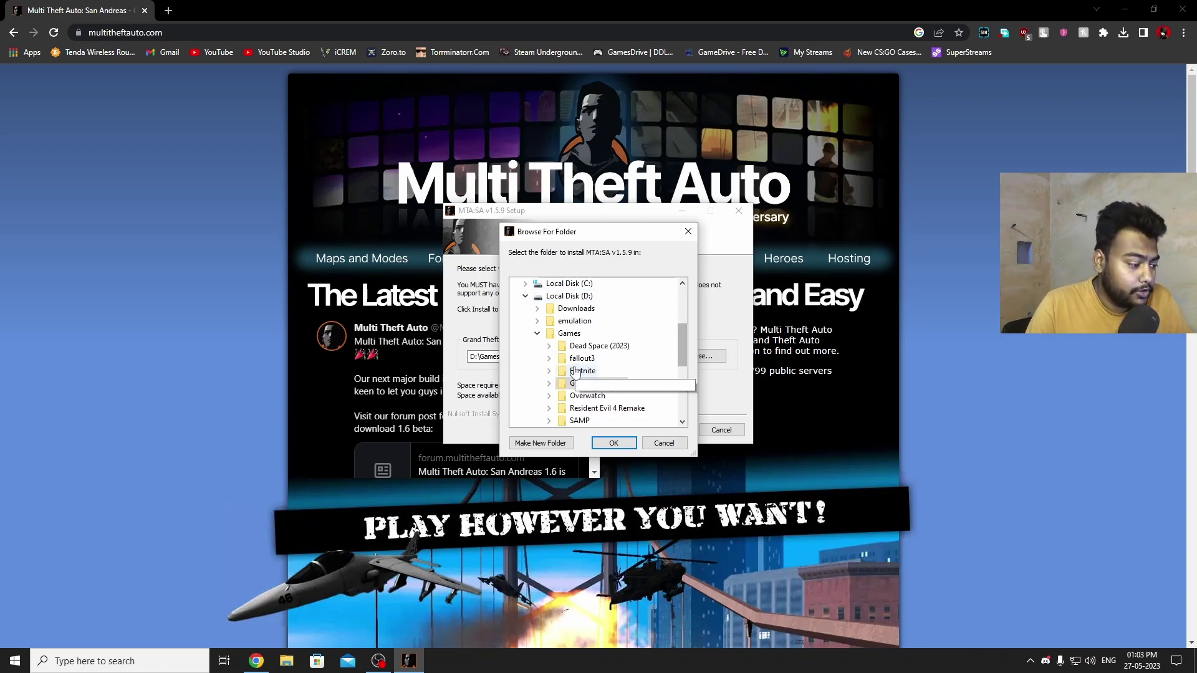
pyautogui.doubleClick(604, 384)
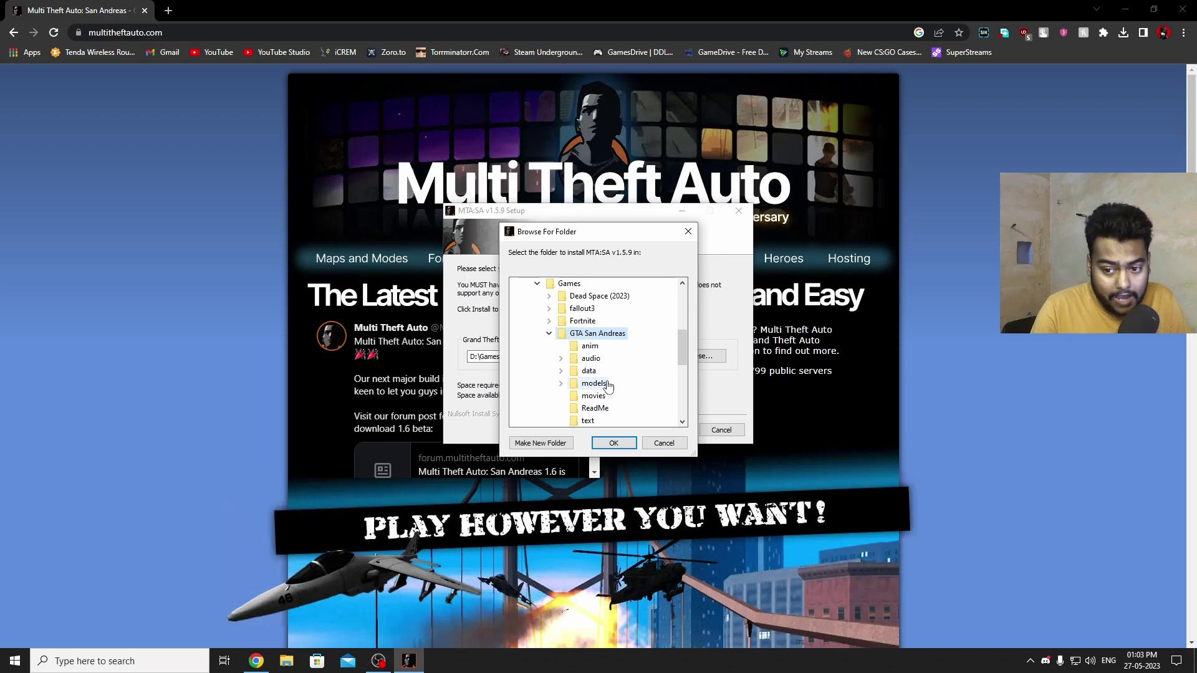
pyautogui.click(613, 443)
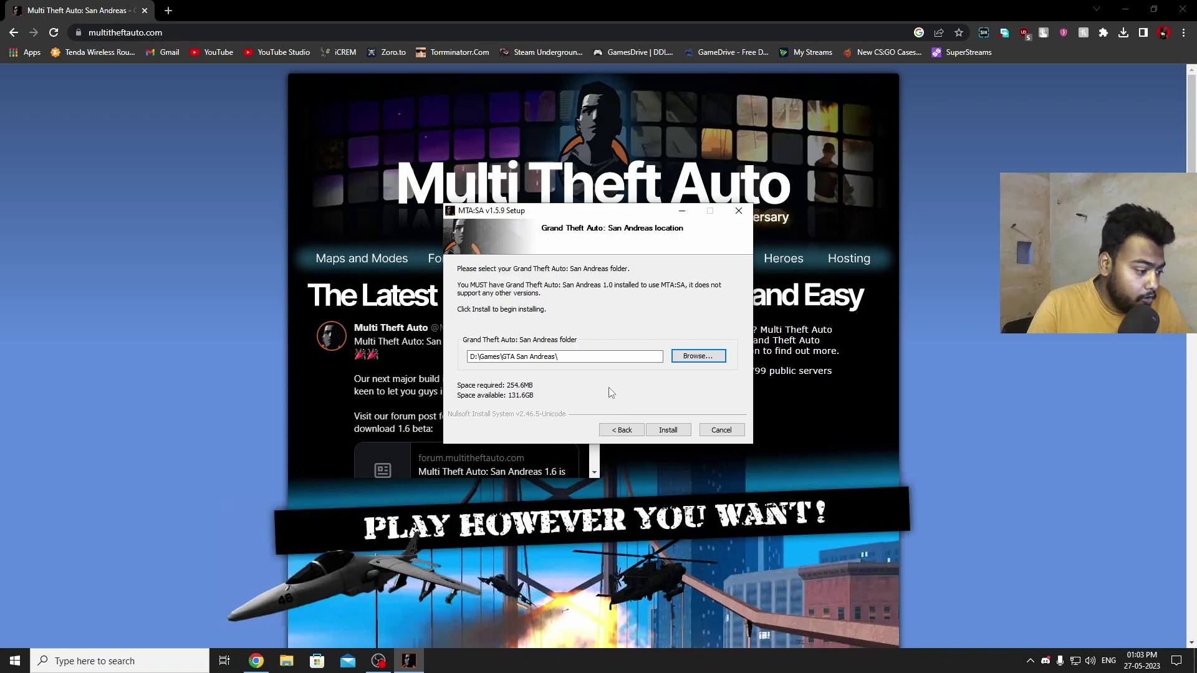
pyautogui.click(668, 430)
# Step: Close the browser and finish the setup with Run MTA:SA v1.5.9 disabled
pyautogui.click(1186, 9)
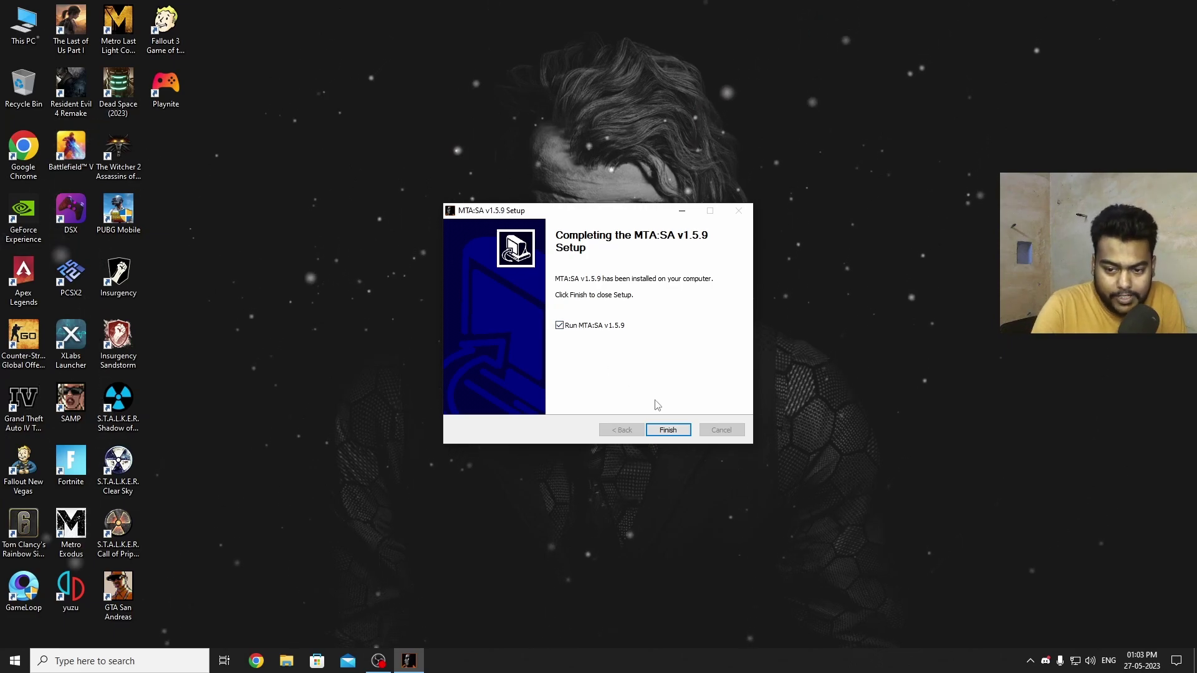
pyautogui.click(561, 330)
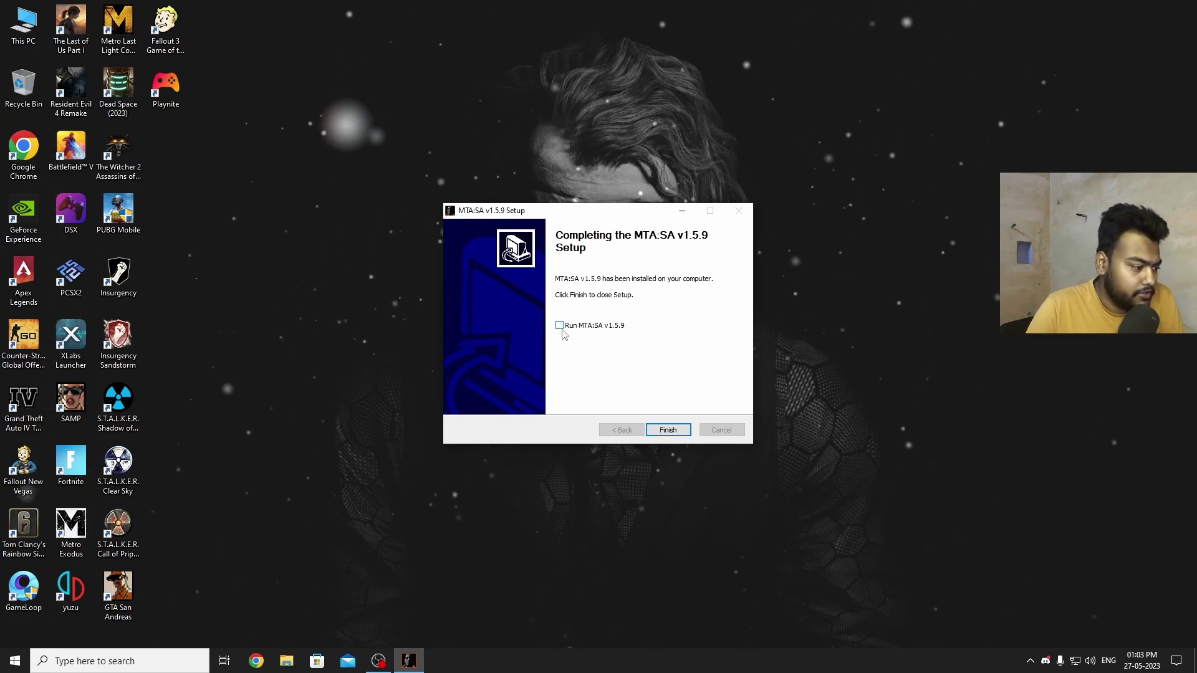
pyautogui.click(667, 430)
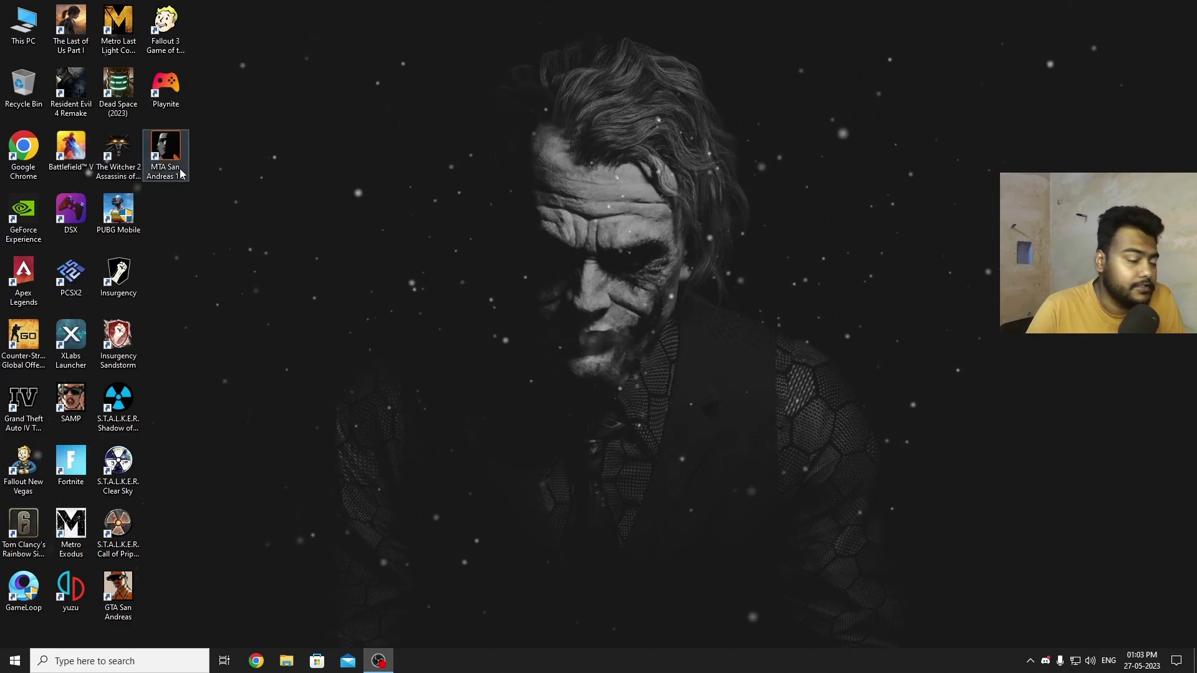
# Step: Launch MTA San Andreas 1.5 from the desktop, keeping the NVIDIA GeForce device and the 1920 x 1080 x 32 widescreen resolution
pyautogui.doubleClick(177, 150)
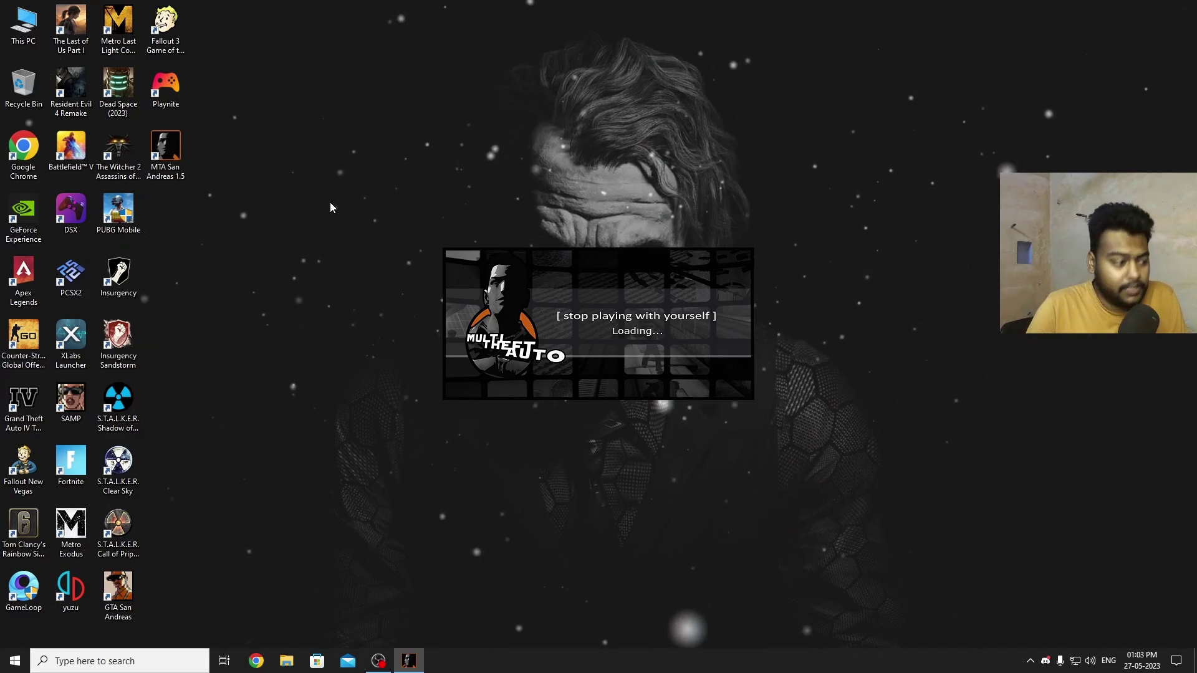
pyautogui.moveTo(311, 157); pyautogui.dragTo(466, 143)
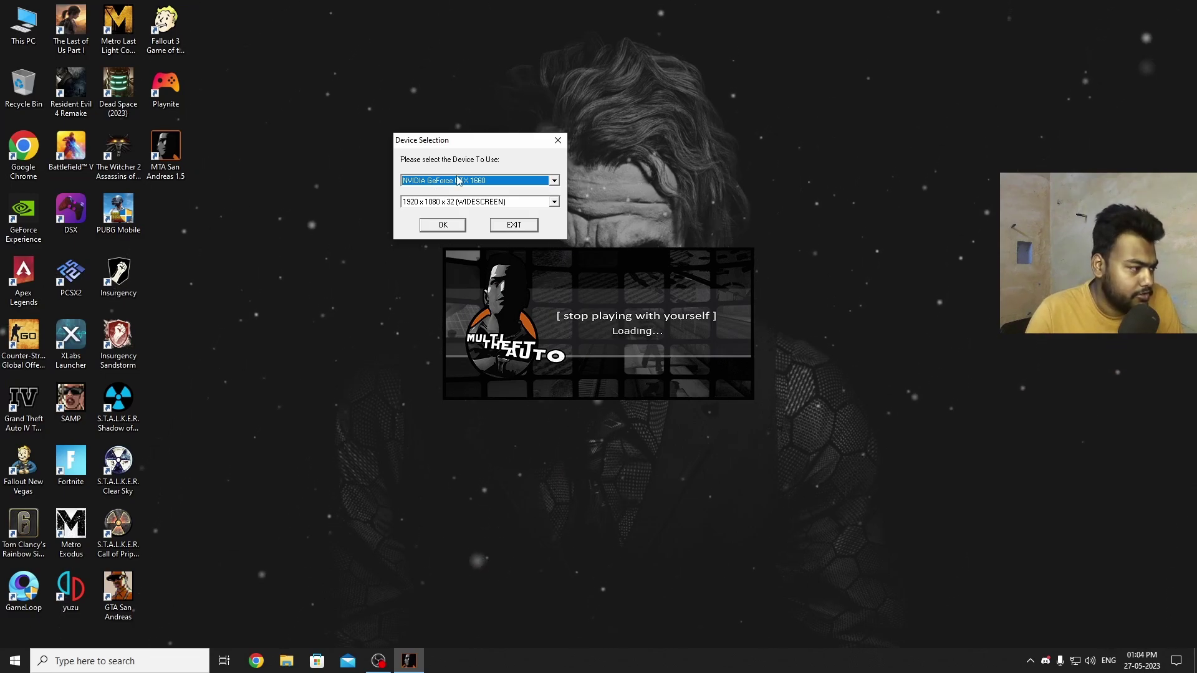
pyautogui.click(458, 181)
pyautogui.click(452, 189)
pyautogui.click(440, 201)
pyautogui.click(440, 201)
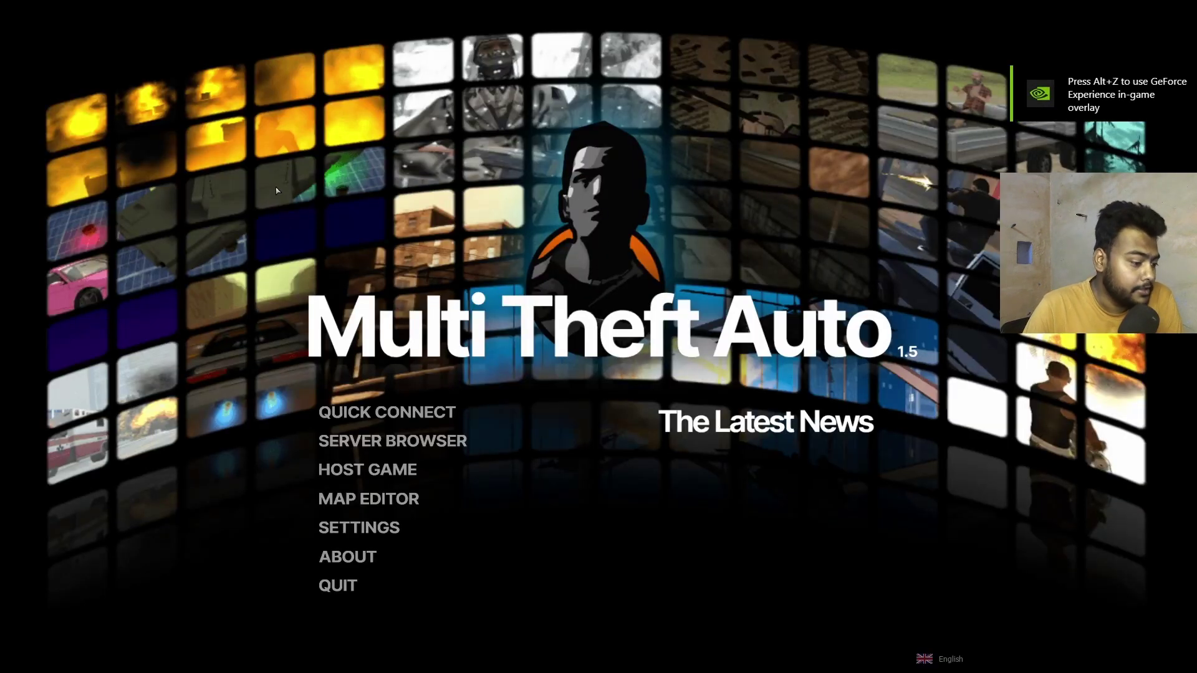
# Step: In the multiplayer settings, replace the nick with the player's own name and enable Always show download window
pyautogui.click(358, 528)
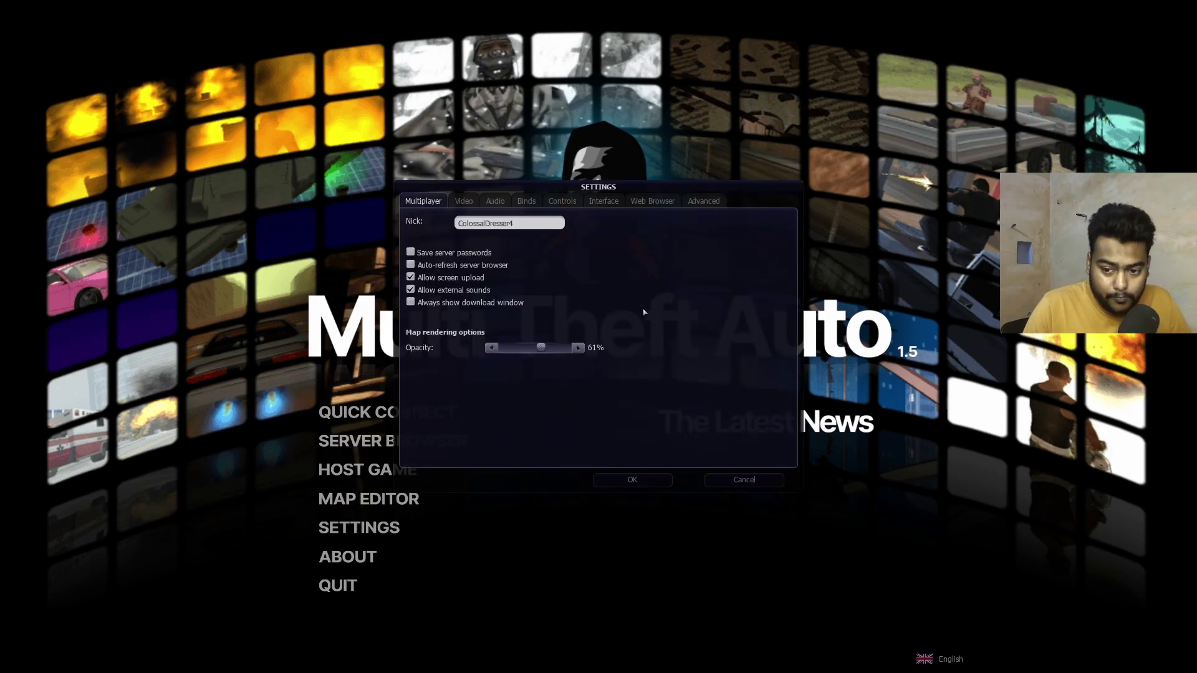
pyautogui.moveTo(530, 225); pyautogui.dragTo(436, 227)
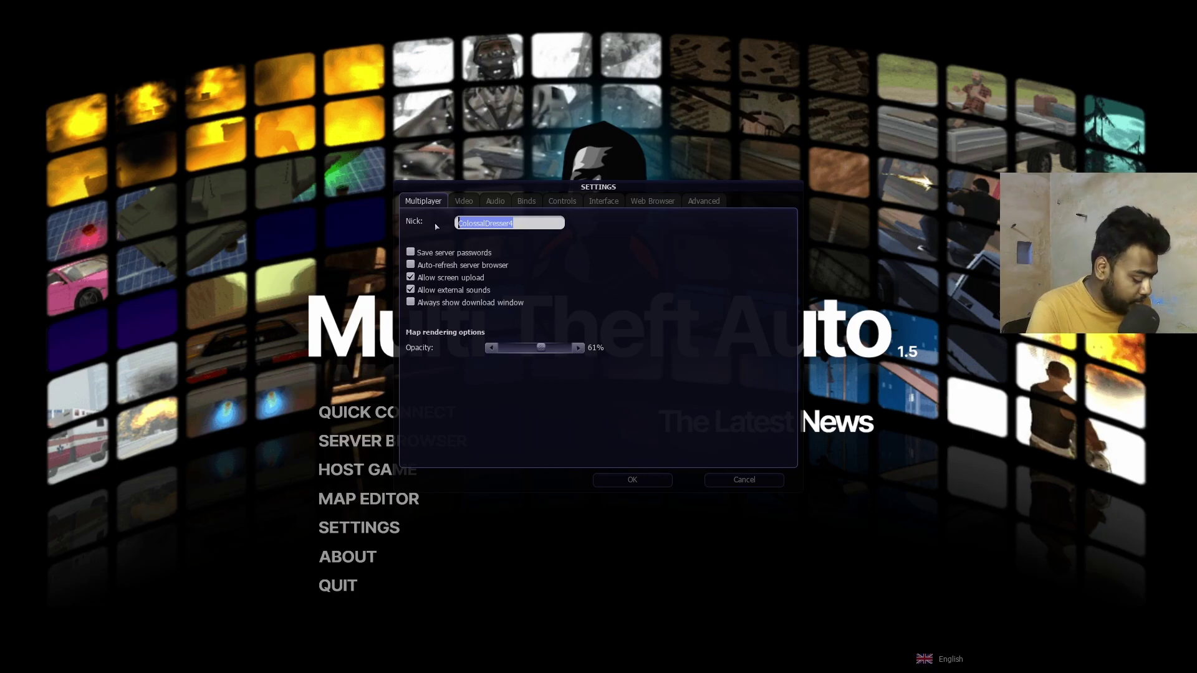
pyautogui.write('VikasD')
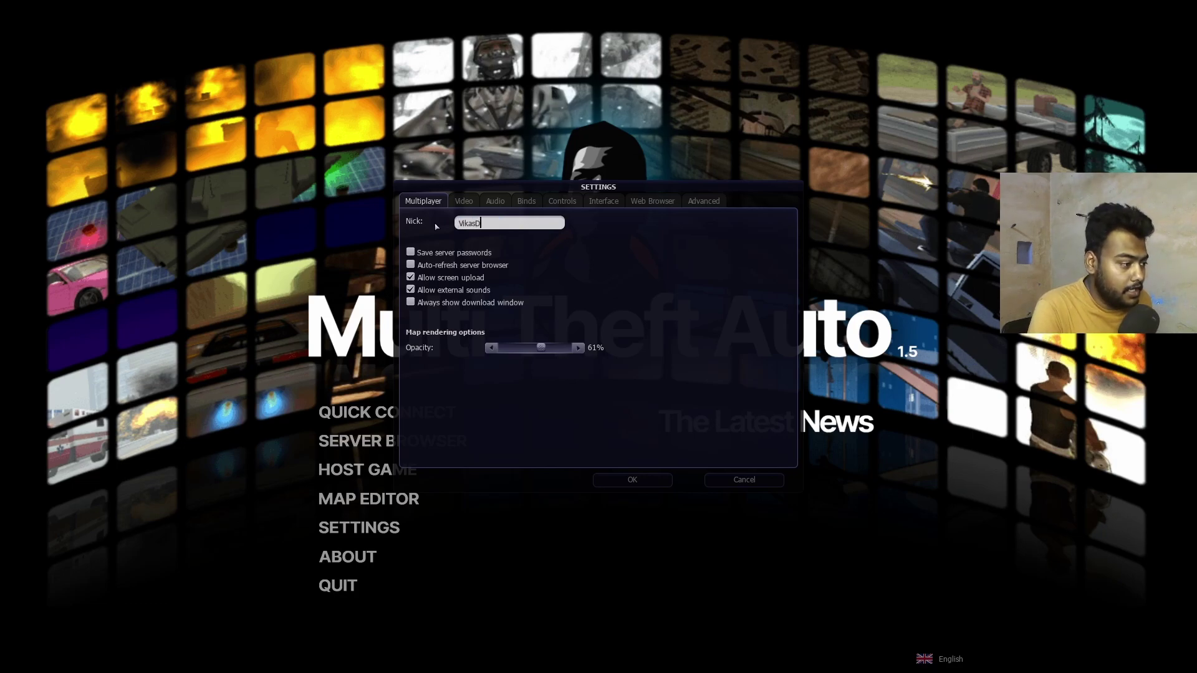
pyautogui.write('ubey')
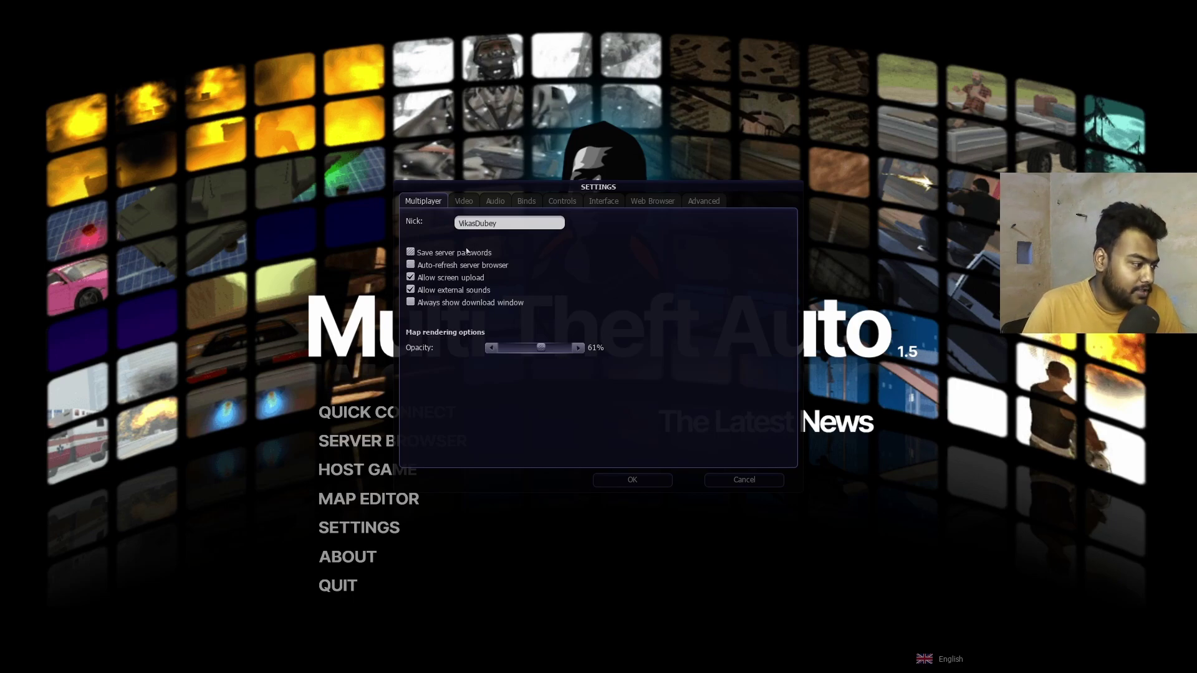
pyautogui.click(411, 303)
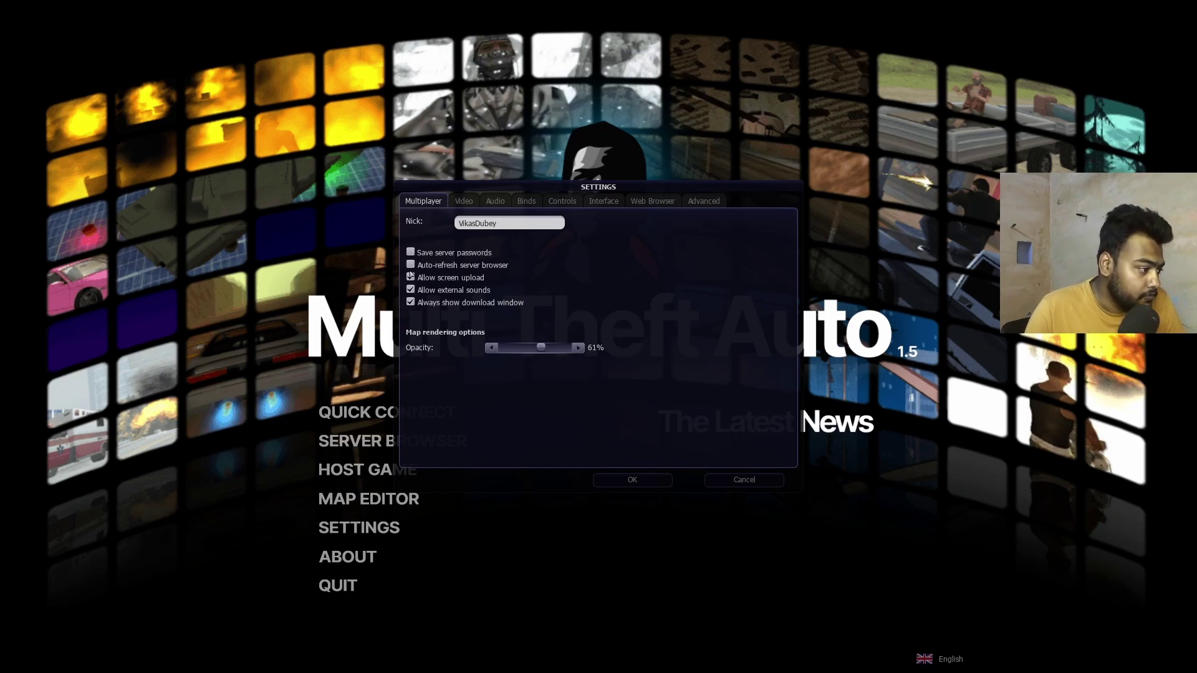
# Step: In the video settings, keep the 1920 x 1080 x 32 resolution and set the fullscreen mode to Borderless window
pyautogui.click(462, 203)
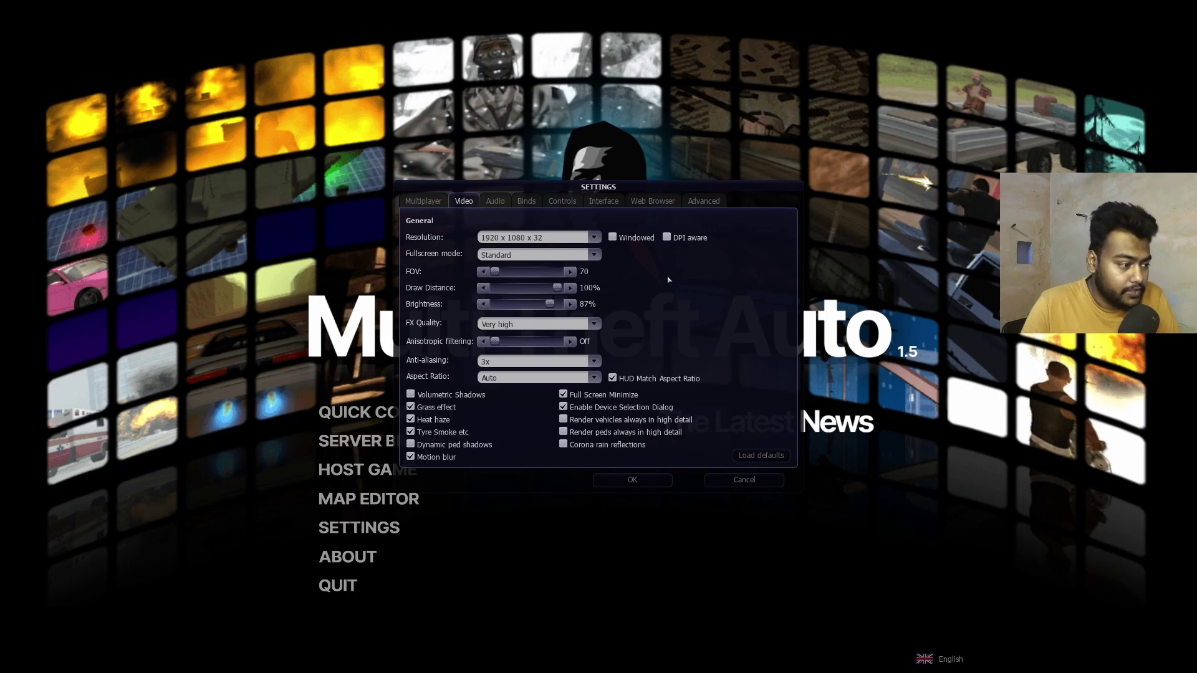
pyautogui.click(562, 242)
pyautogui.click(594, 241)
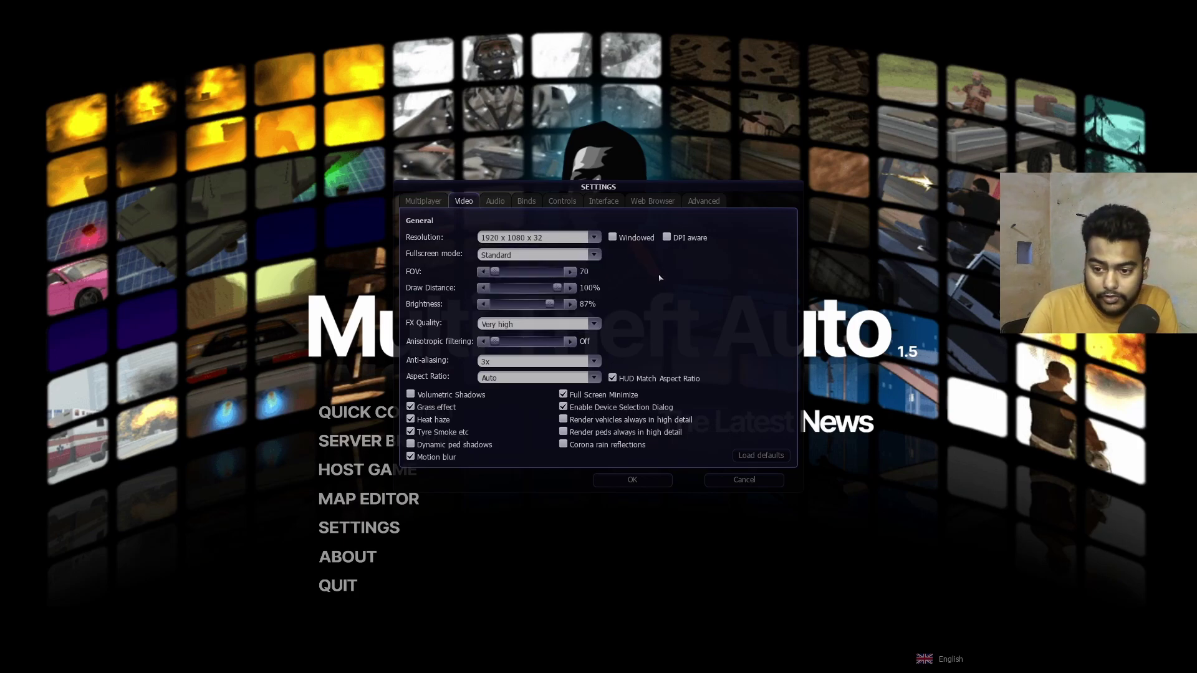
pyautogui.click(594, 255)
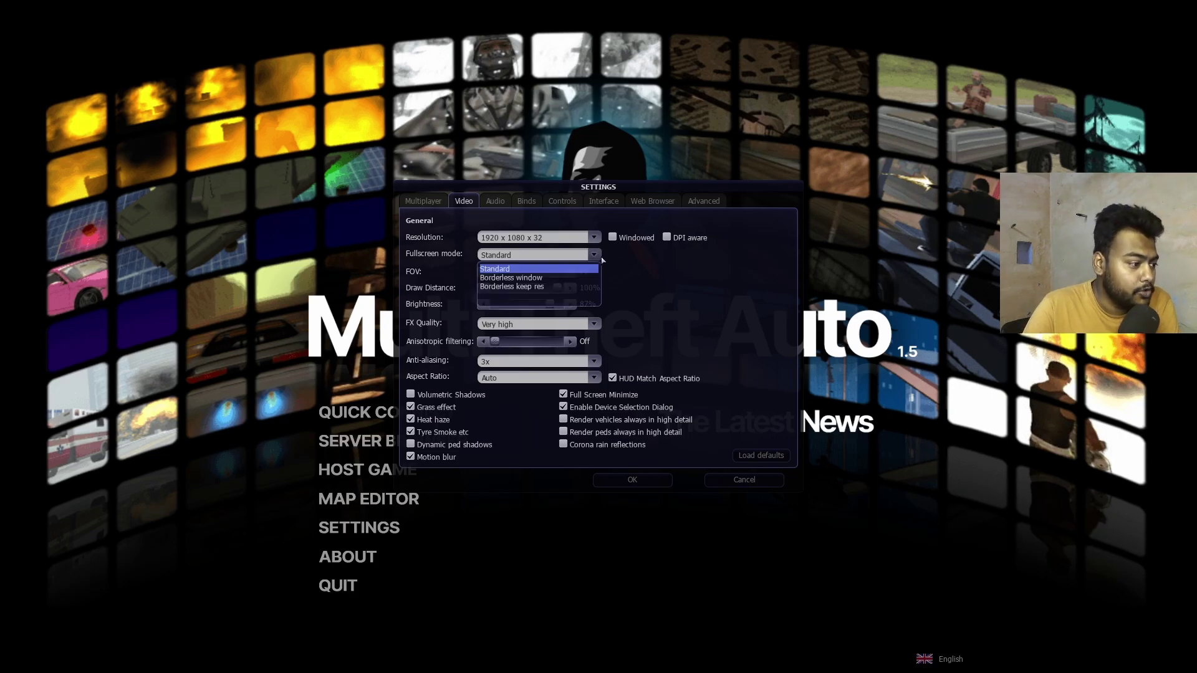
pyautogui.click(546, 277)
pyautogui.click(537, 256)
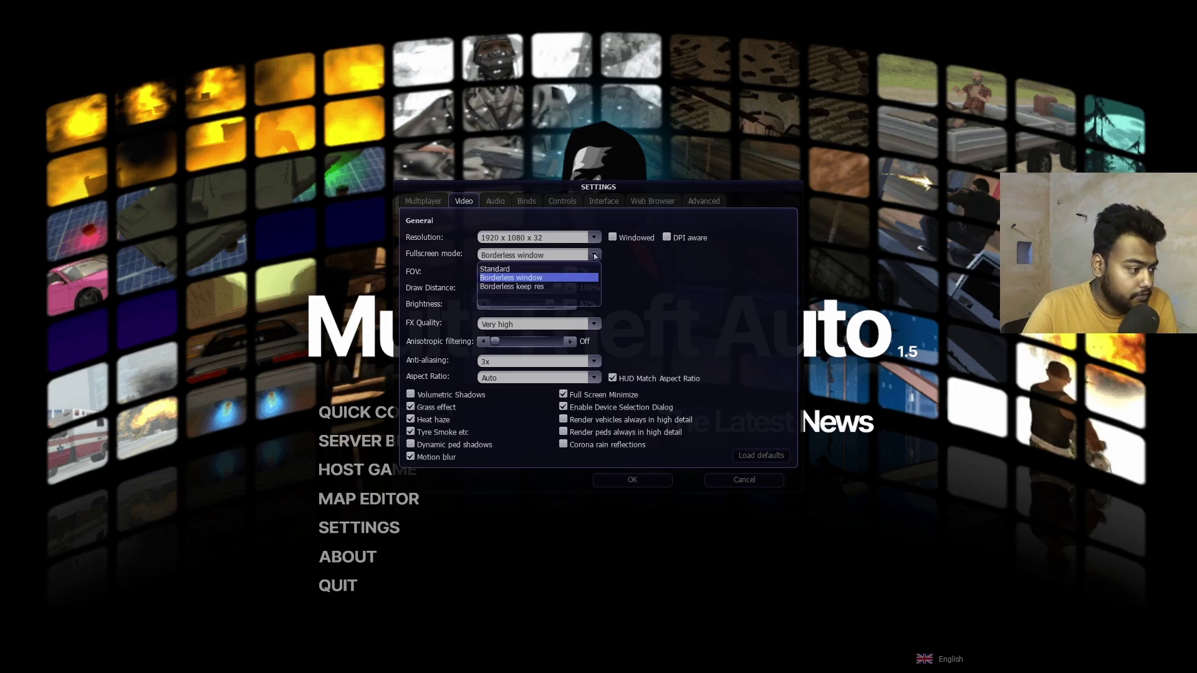
pyautogui.click(541, 286)
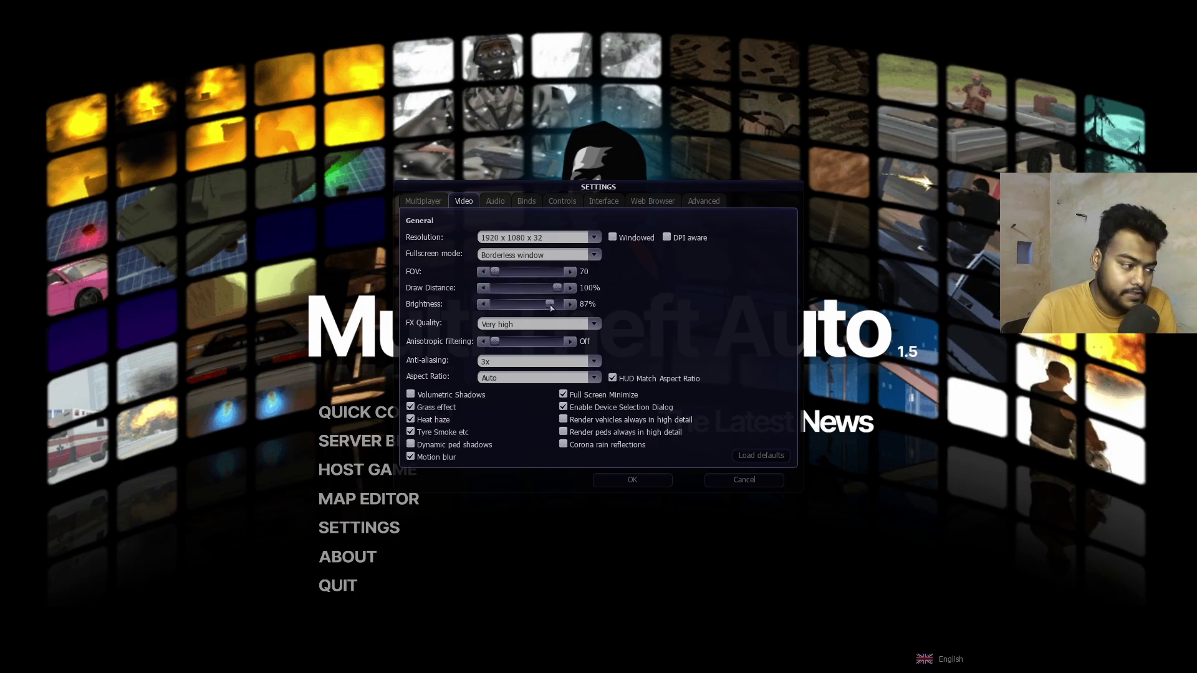
# Step: Look through the FX quality, anti-aliasing and aspect ratio choices, keeping Very high, 3x and Auto
pyautogui.click(596, 324)
pyautogui.click(598, 326)
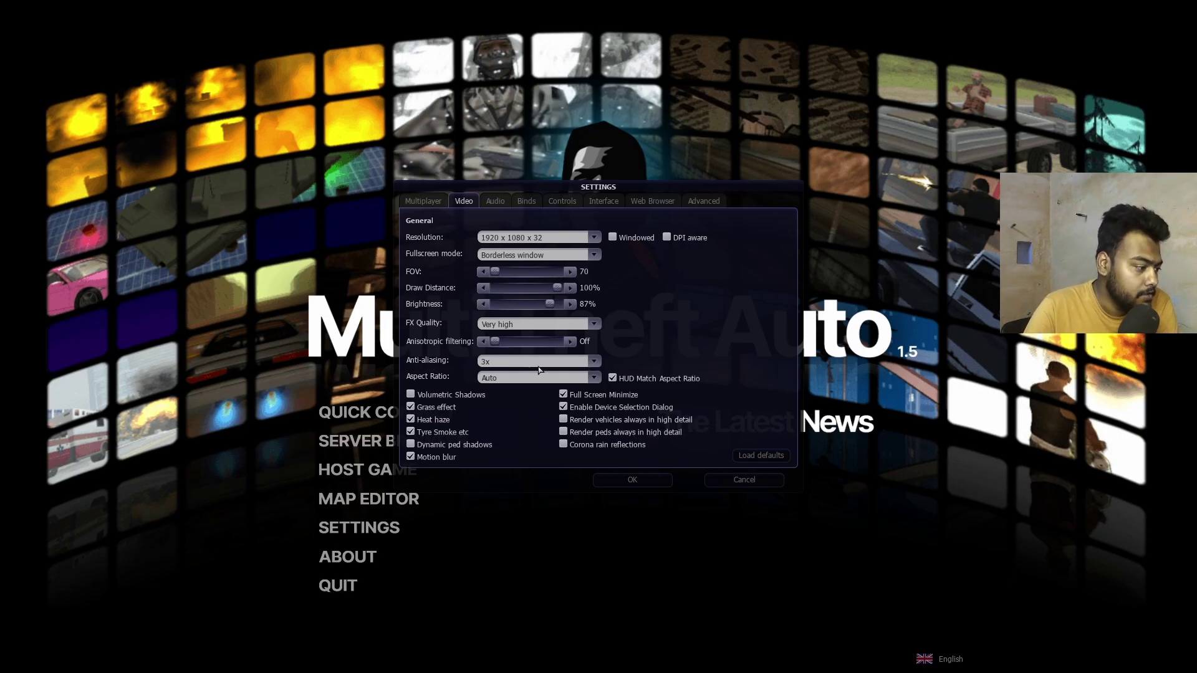
pyautogui.click(594, 361)
pyautogui.click(524, 380)
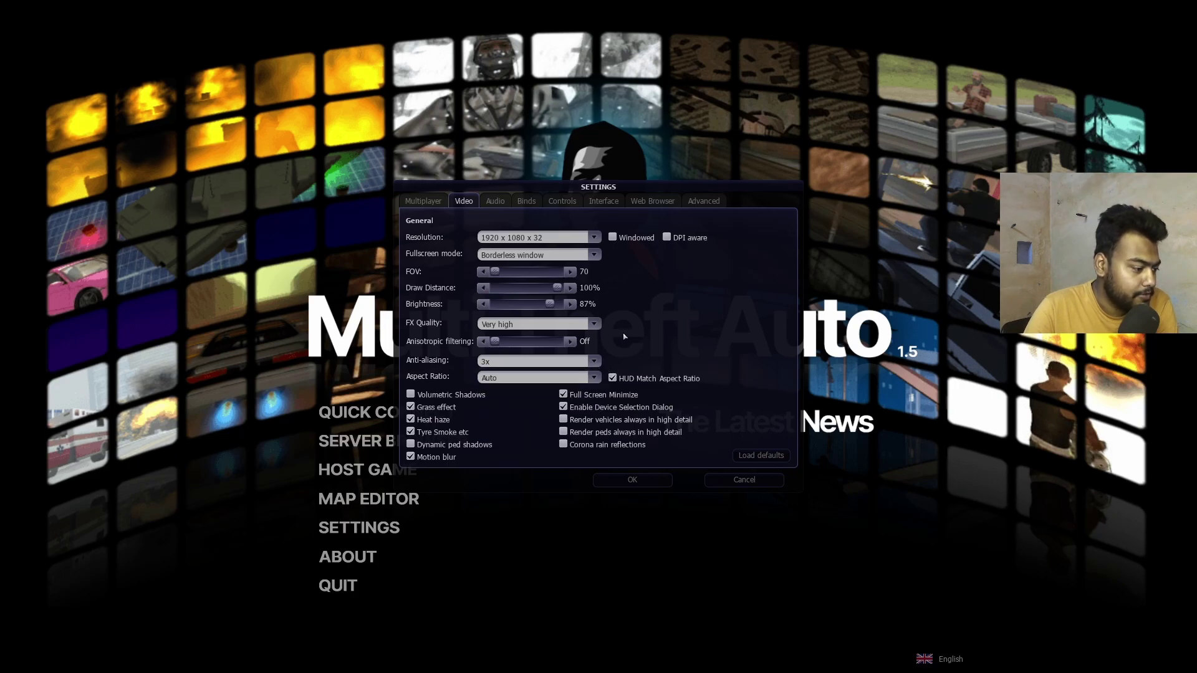
pyautogui.click(594, 378)
pyautogui.click(595, 380)
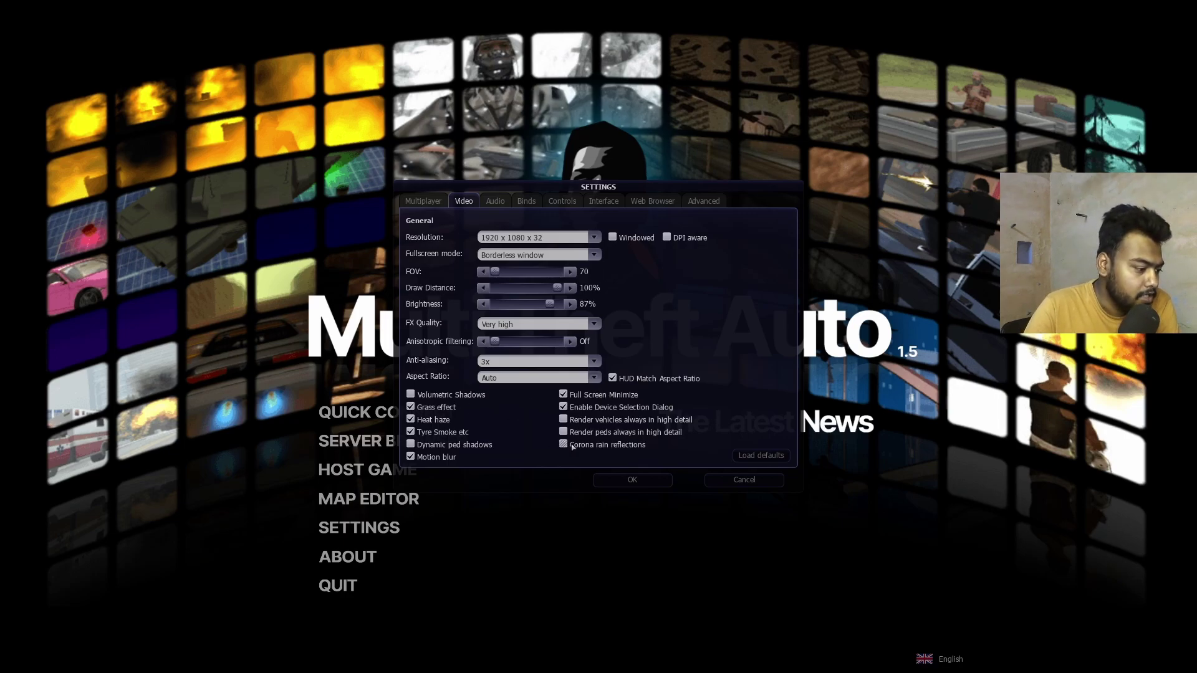
# Step: Enable always-high-detail vehicles and peds, corona rain reflections and dynamic ped shadows, leaving volumetric shadows disabled
pyautogui.click(563, 420)
pyautogui.click(563, 432)
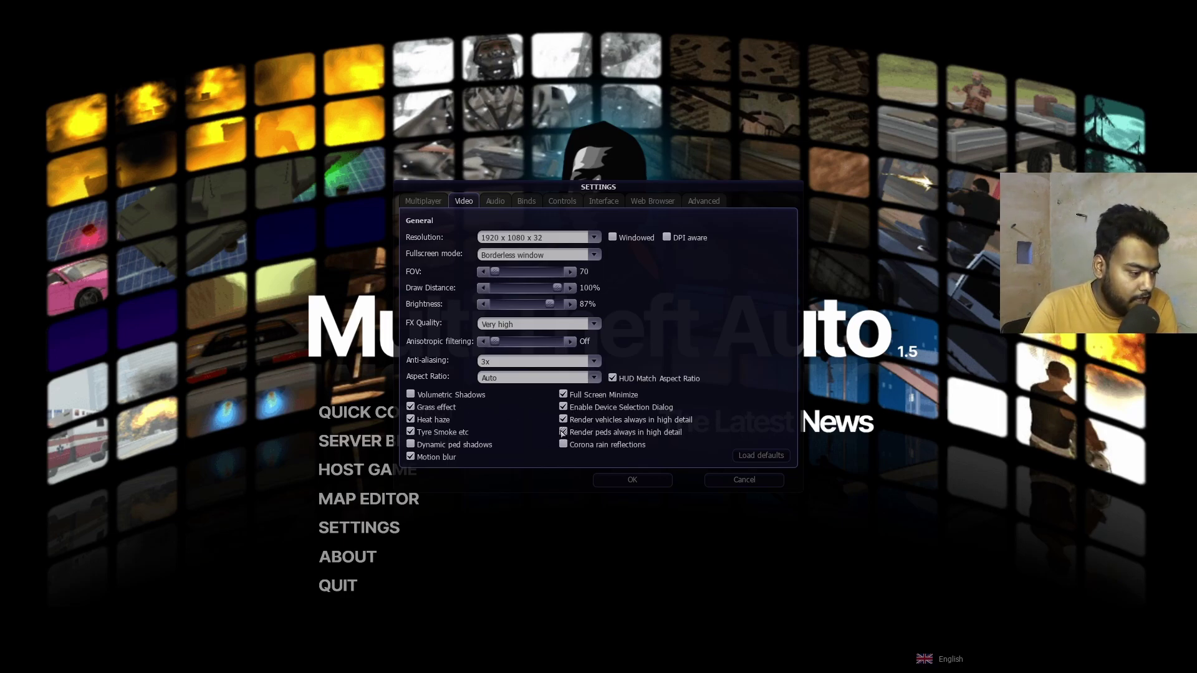
pyautogui.click(563, 445)
pyautogui.click(410, 395)
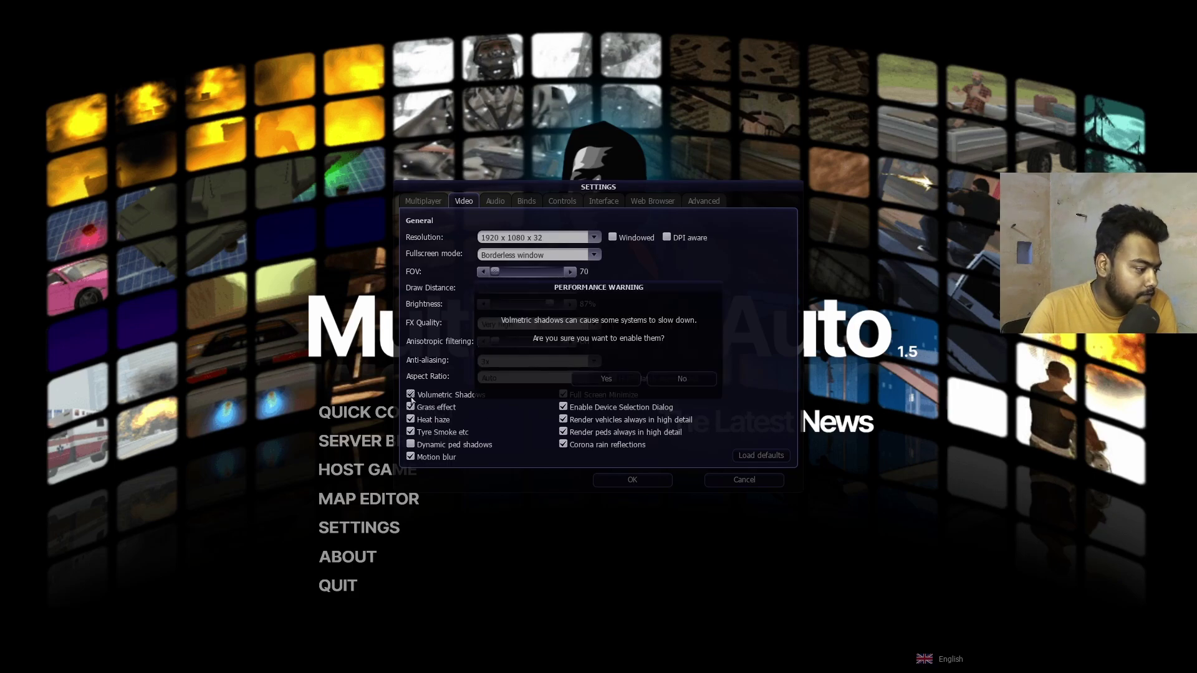
pyautogui.click(663, 380)
pyautogui.click(410, 444)
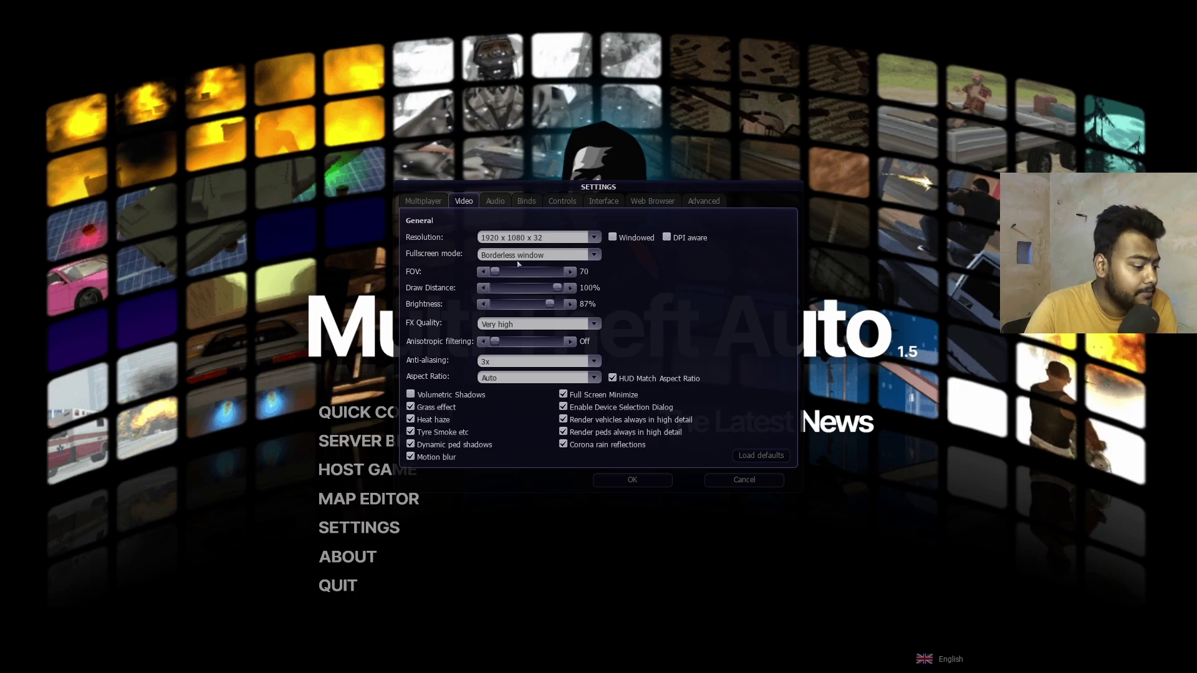
# Step: In the audio settings, keep the radio volume at 0%, lower the MTA volume to 66% and the voice volume to 42%
pyautogui.click(499, 206)
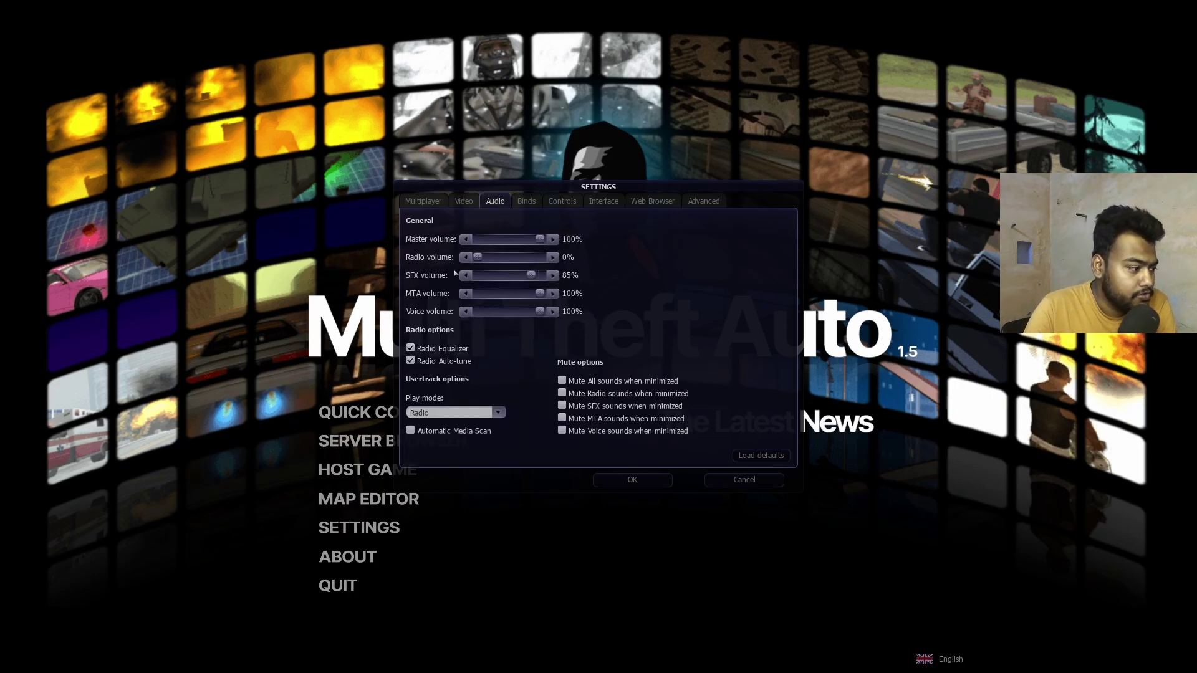
pyautogui.moveTo(477, 258)
pyautogui.mouseDown()
pyautogui.moveTo(499, 259)
pyautogui.moveTo(470, 271)
pyautogui.mouseUp()
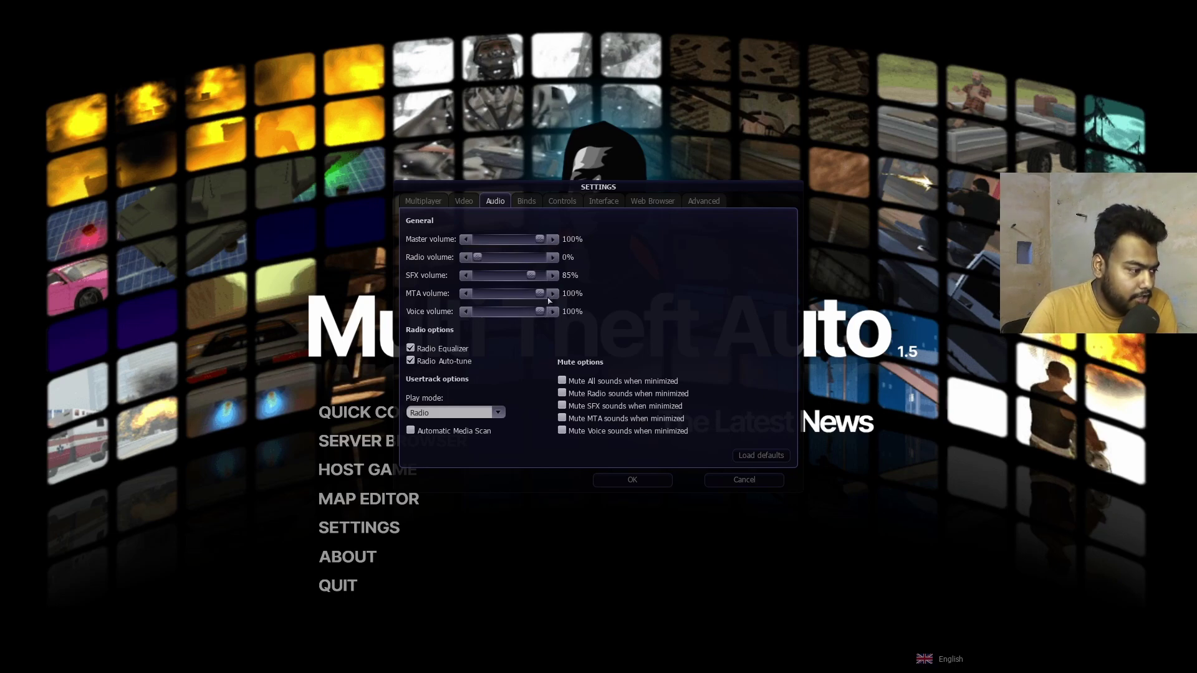
pyautogui.moveTo(540, 293); pyautogui.dragTo(510, 319)
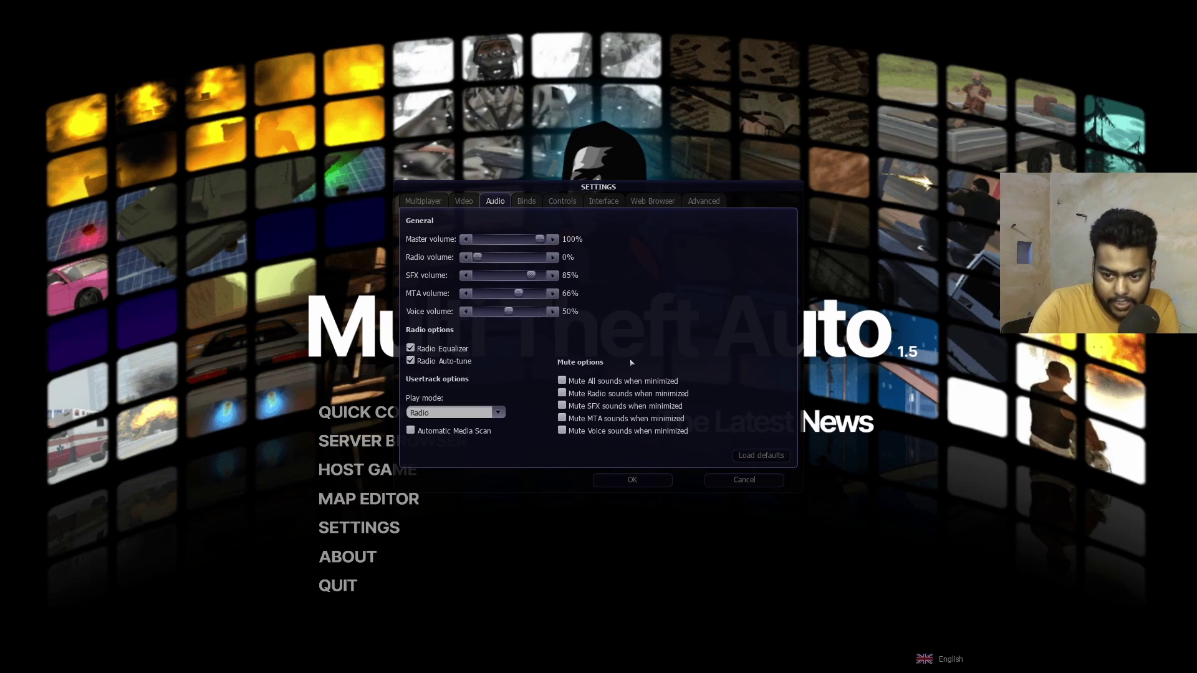
pyautogui.moveTo(509, 313)
pyautogui.mouseDown()
pyautogui.moveTo(540, 316)
pyautogui.moveTo(501, 317)
pyautogui.mouseUp()
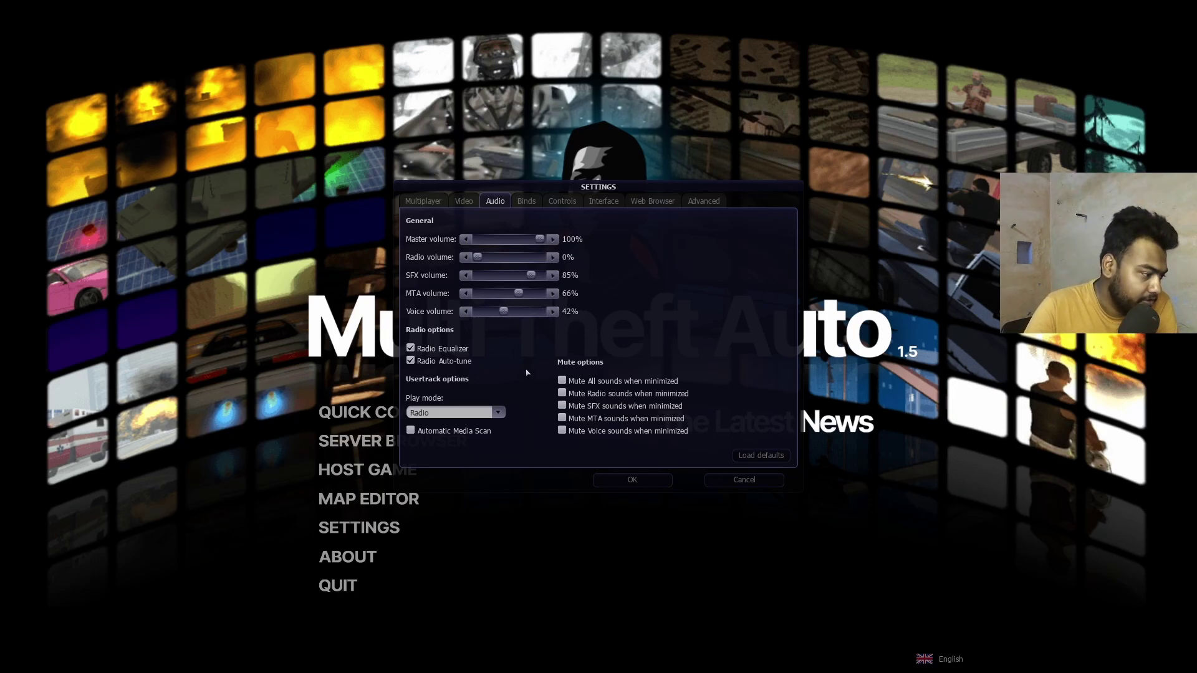
# Step: Review the key binds, mouse and joypad controls, chat interface colors, layout and options, and the web browser settings
pyautogui.click(527, 201)
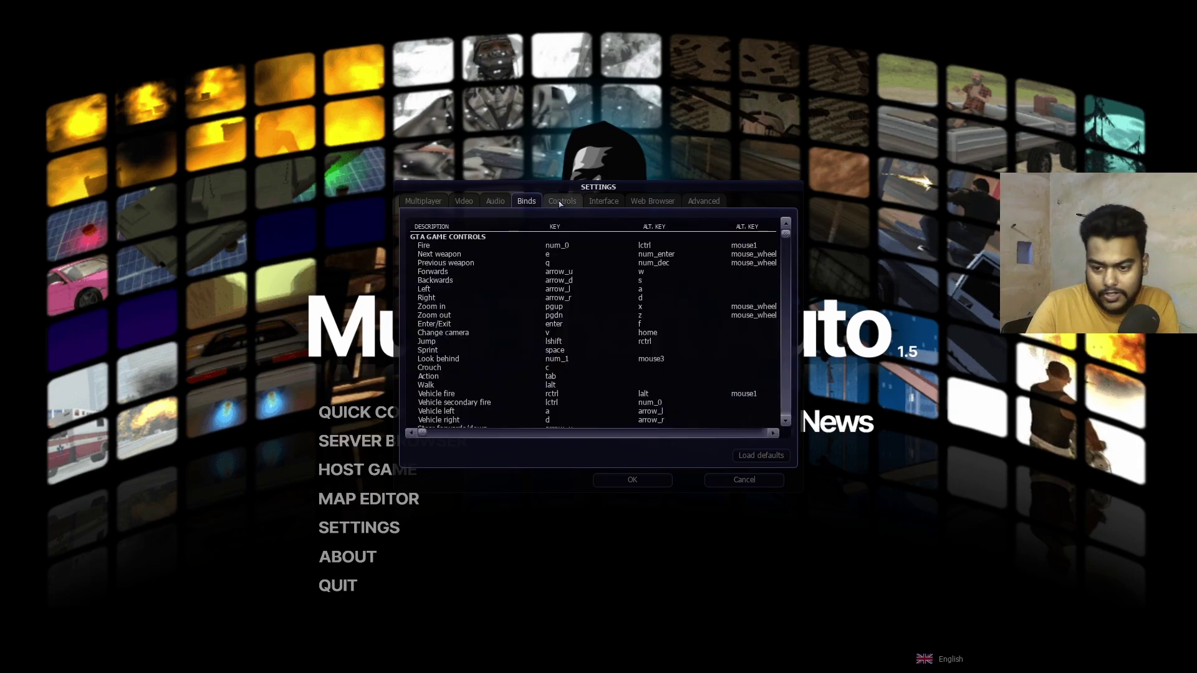
pyautogui.click(561, 202)
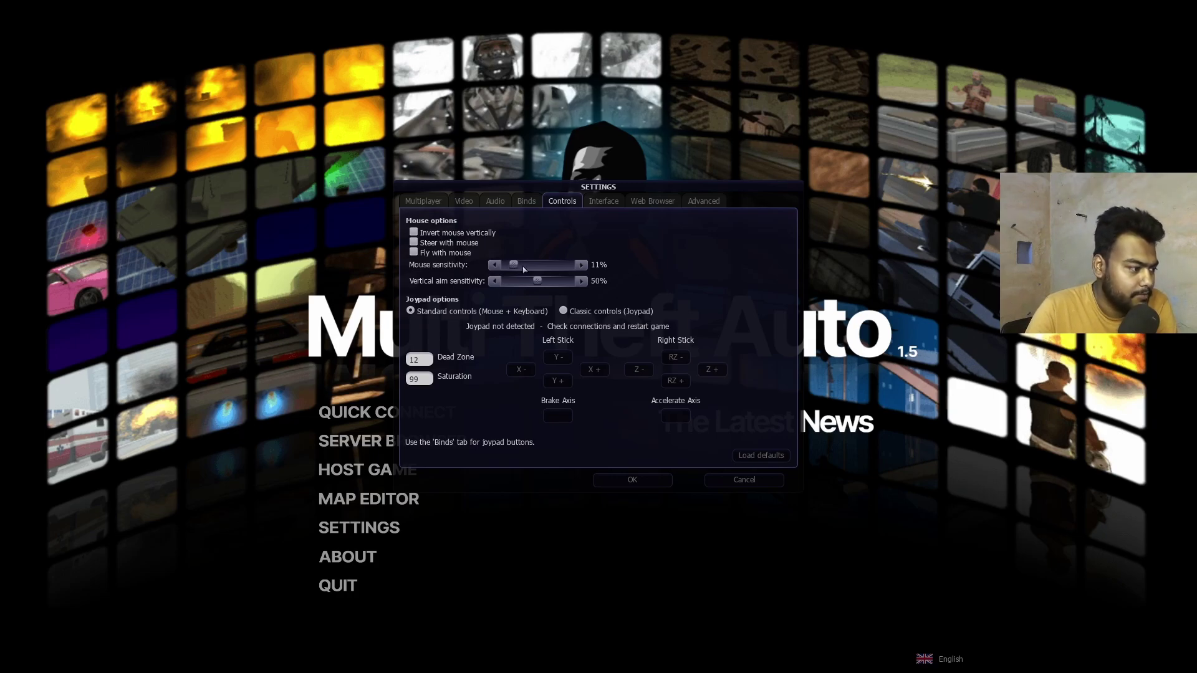
pyautogui.moveTo(512, 265); pyautogui.dragTo(512, 265)
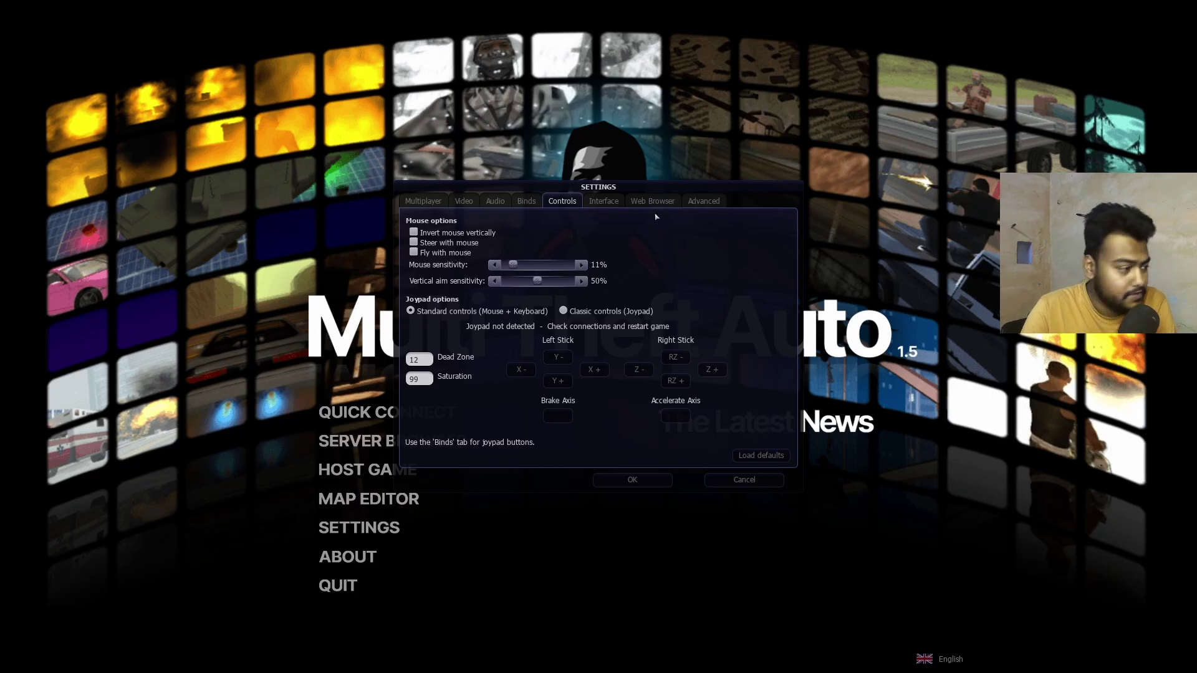
pyautogui.click(617, 203)
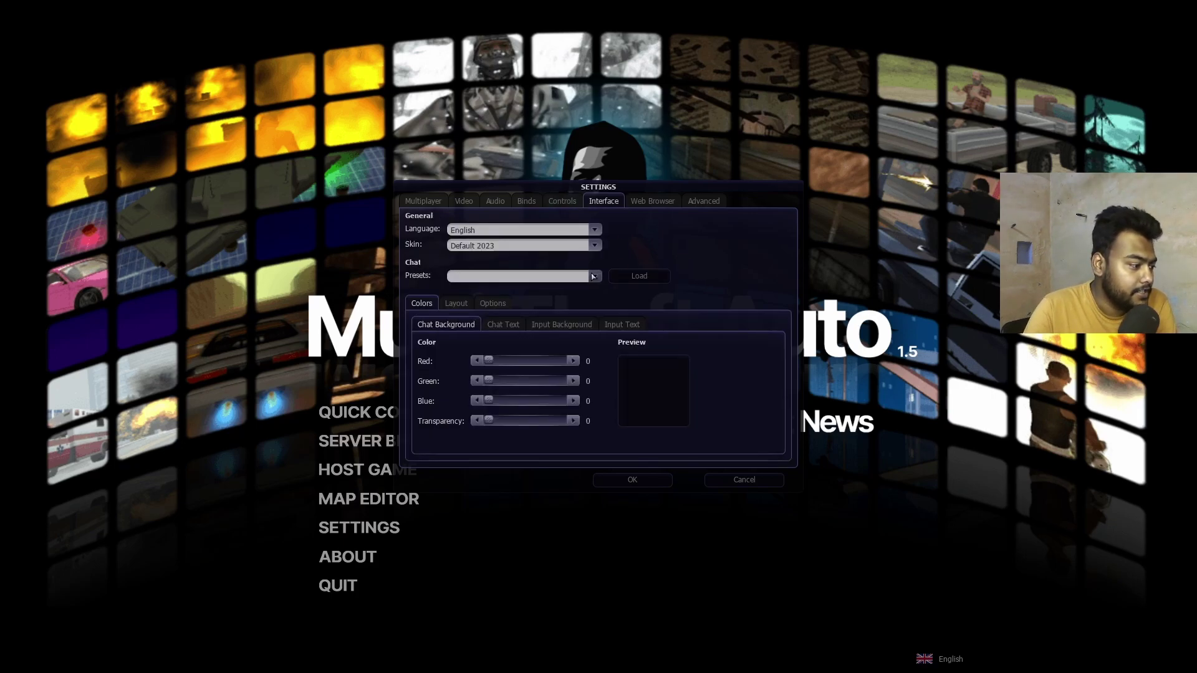
pyautogui.click(503, 325)
pyautogui.click(562, 324)
pyautogui.click(617, 325)
pyautogui.click(456, 303)
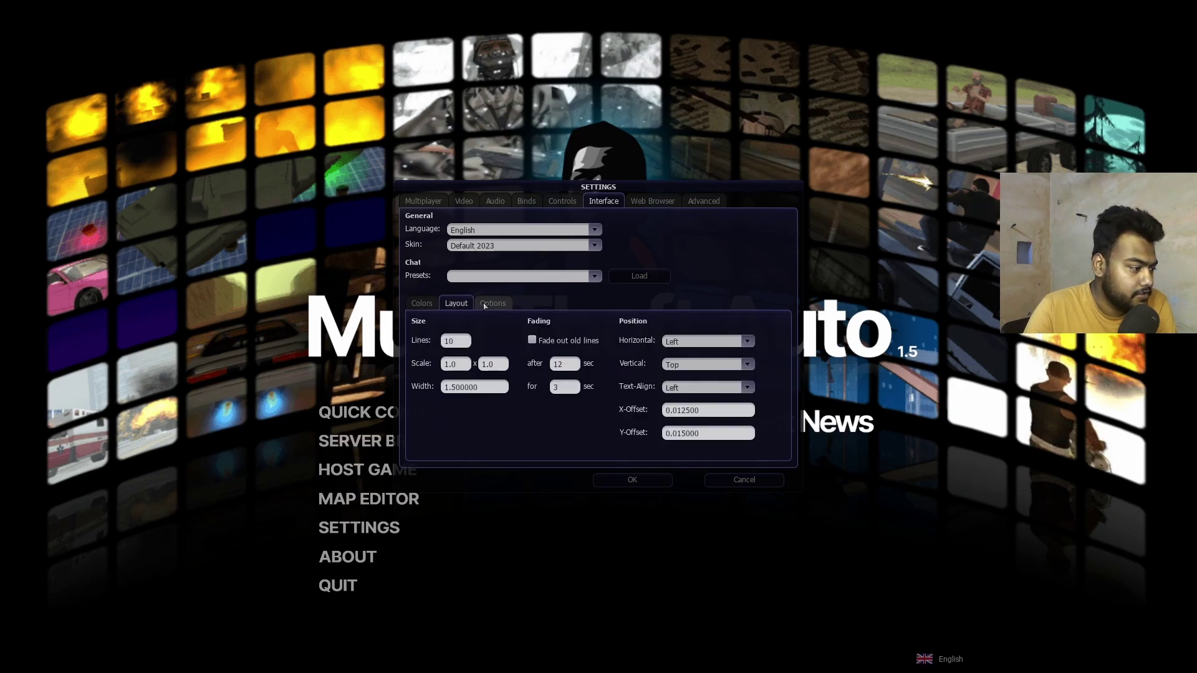
pyautogui.click(492, 303)
pyautogui.click(646, 202)
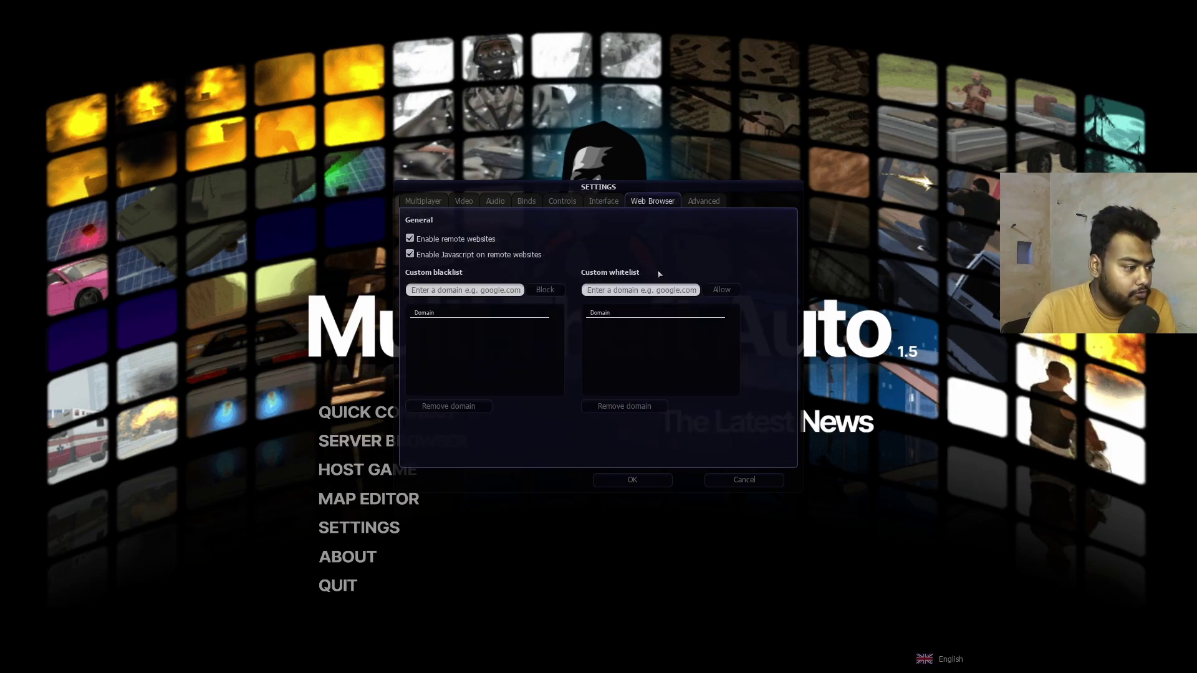
# Step: In the advanced settings, keep fast CJ clothes loading on Auto and streaming memory at maximum, and save all settings
pyautogui.click(704, 201)
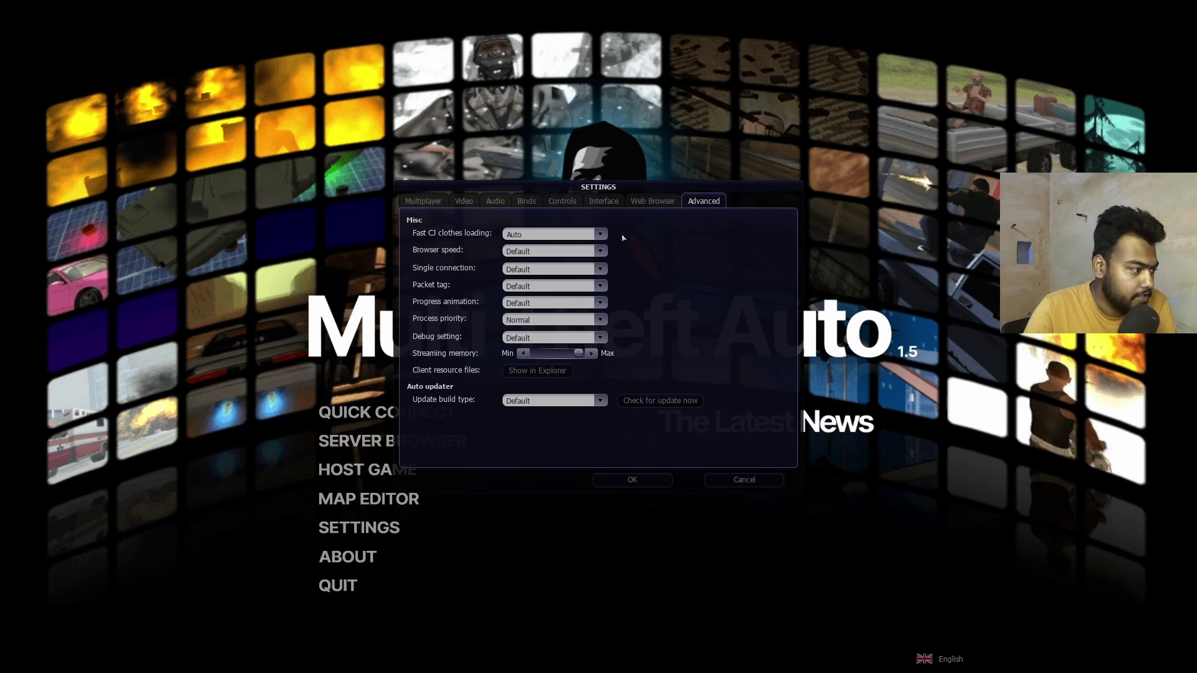
pyautogui.click(600, 234)
pyautogui.click(600, 235)
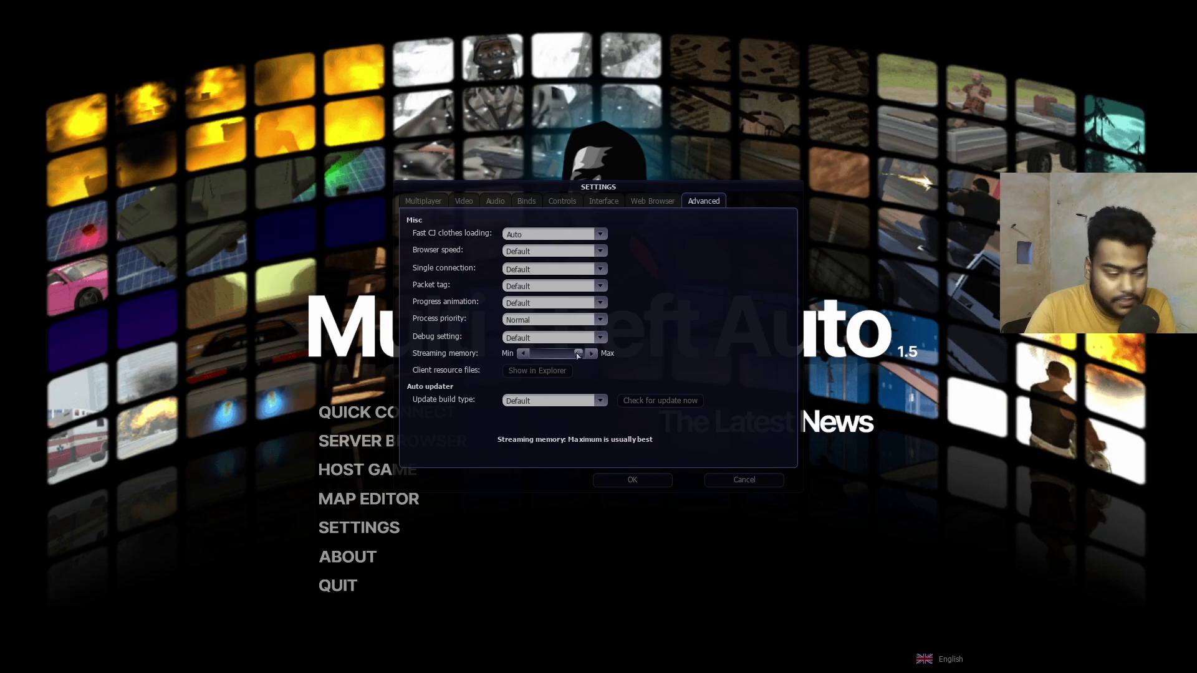
pyautogui.moveTo(578, 355); pyautogui.dragTo(644, 369)
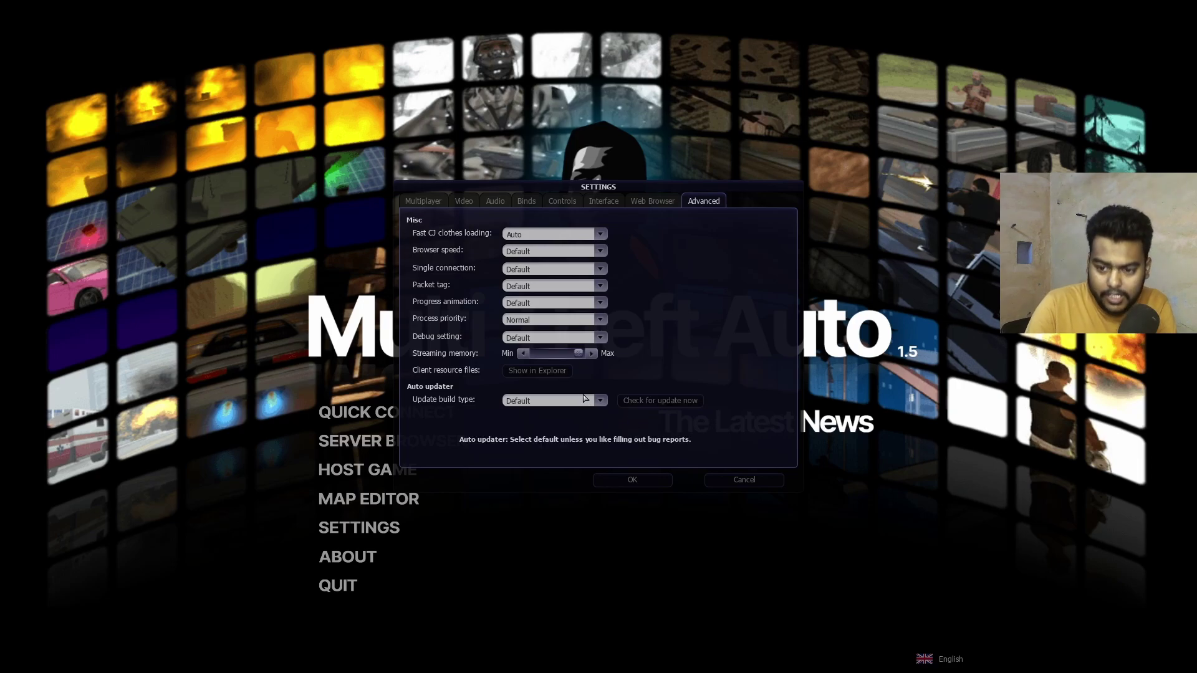
pyautogui.click(632, 481)
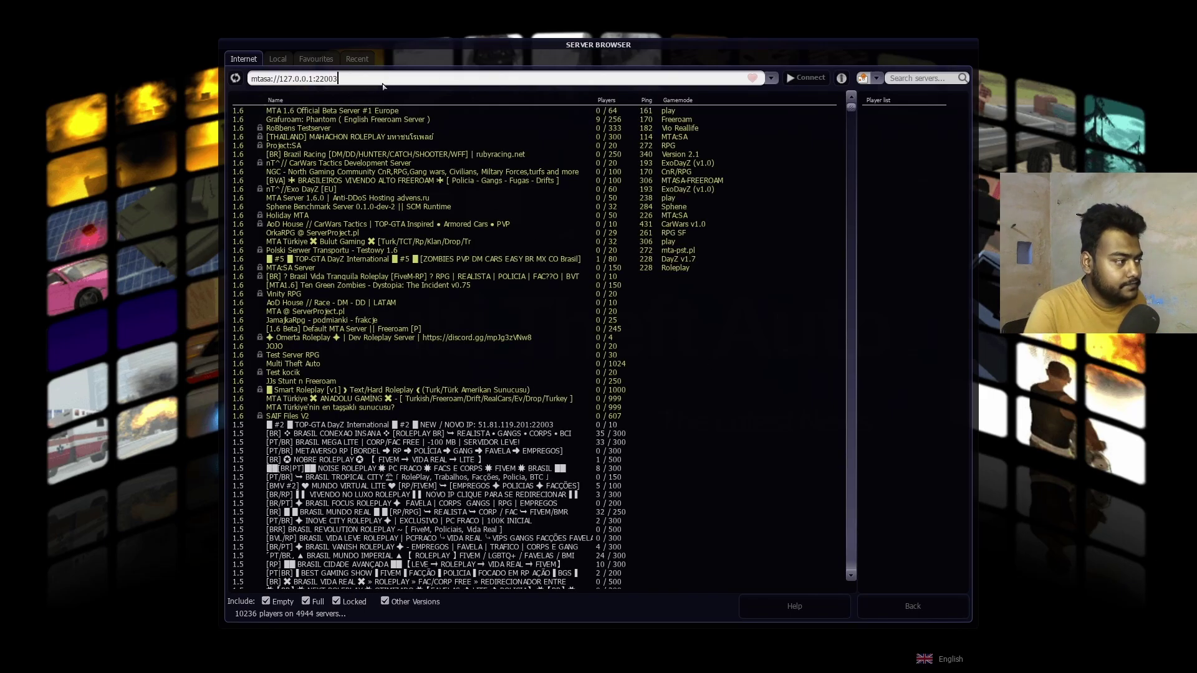
# Step: Clear the mtasa://127.0.0.1:22003 address from the server browser's address field
pyautogui.press('BackSpace')
pyautogui.press('BackSpace')
pyautogui.press('BackSpace')
pyautogui.press('BackSpace')
pyautogui.press('BackSpace')
pyautogui.press('BackSpace')
pyautogui.press('BackSpace')
pyautogui.press('BackSpace')
pyautogui.press('BackSpace')
pyautogui.press('BackSpace')
pyautogui.press('BackSpace')
pyautogui.press('BackSpace')
pyautogui.press('BackSpace')
pyautogui.press('BackSpace')
pyautogui.press('BackSpace')
pyautogui.press('BackSpace')
pyautogui.press('BackSpace')
pyautogui.press('BackSpace')
pyautogui.press('BackSpace')
pyautogui.press('BackSpace')
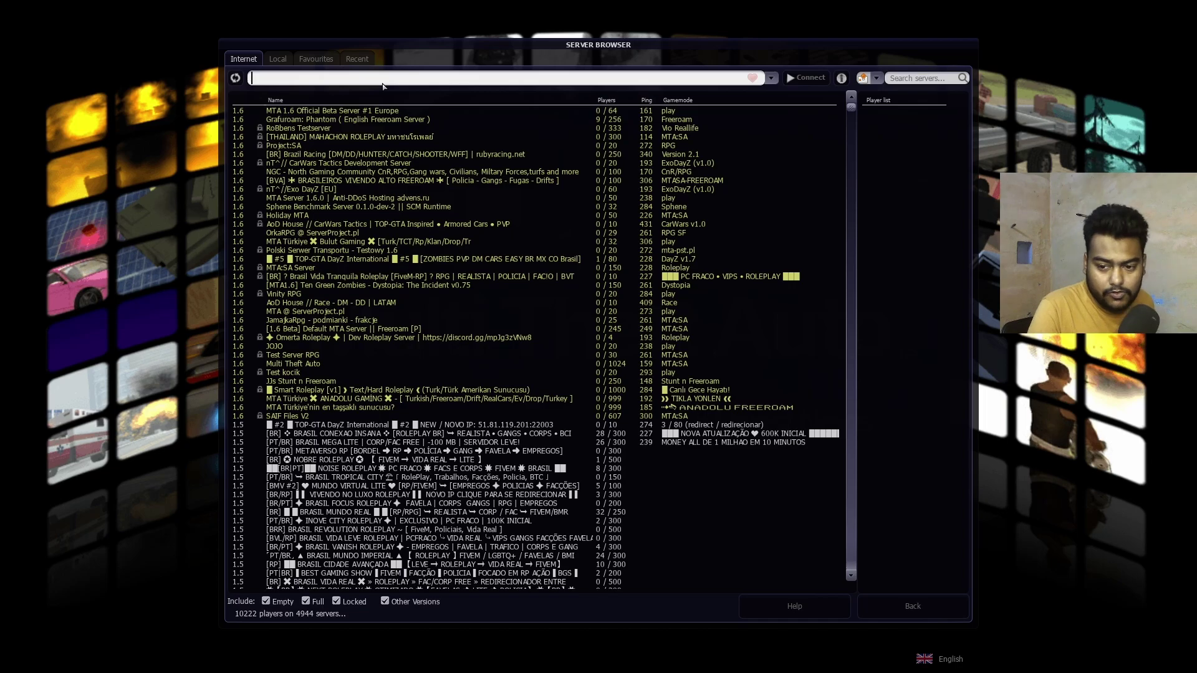
# Step: Check the favourites list and add MTA 1.6 Official Beta Server #1 Europe from the Internet server list to it
pyautogui.click(317, 59)
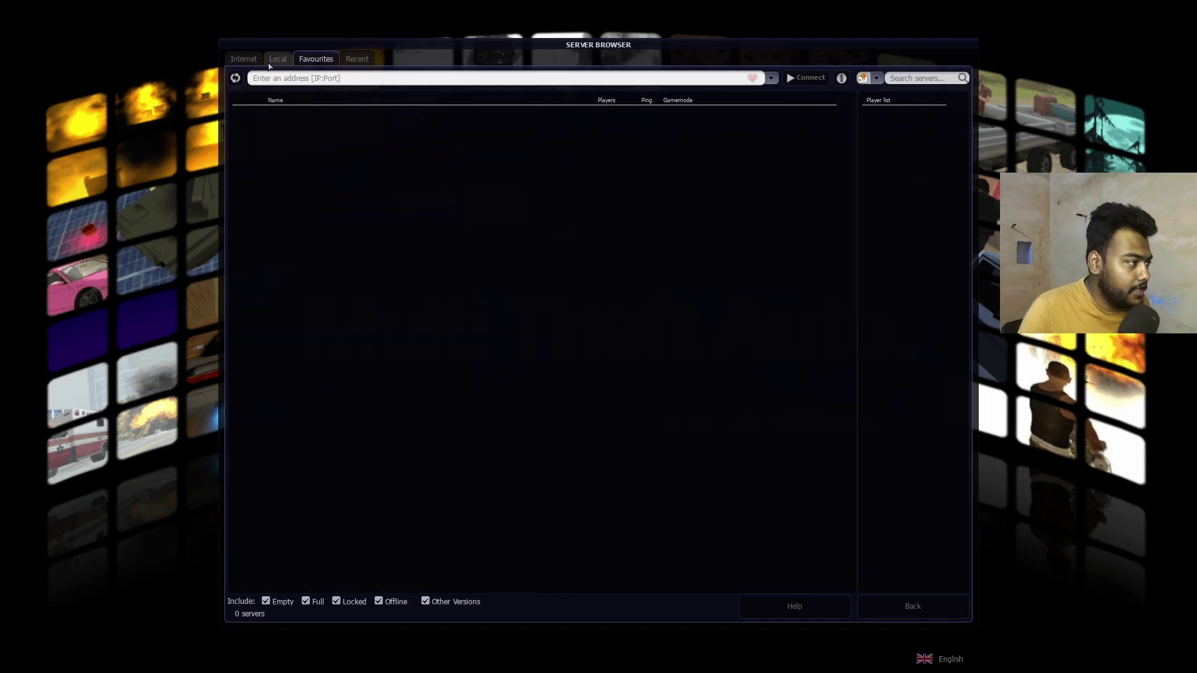
pyautogui.click(243, 59)
pyautogui.click(330, 111)
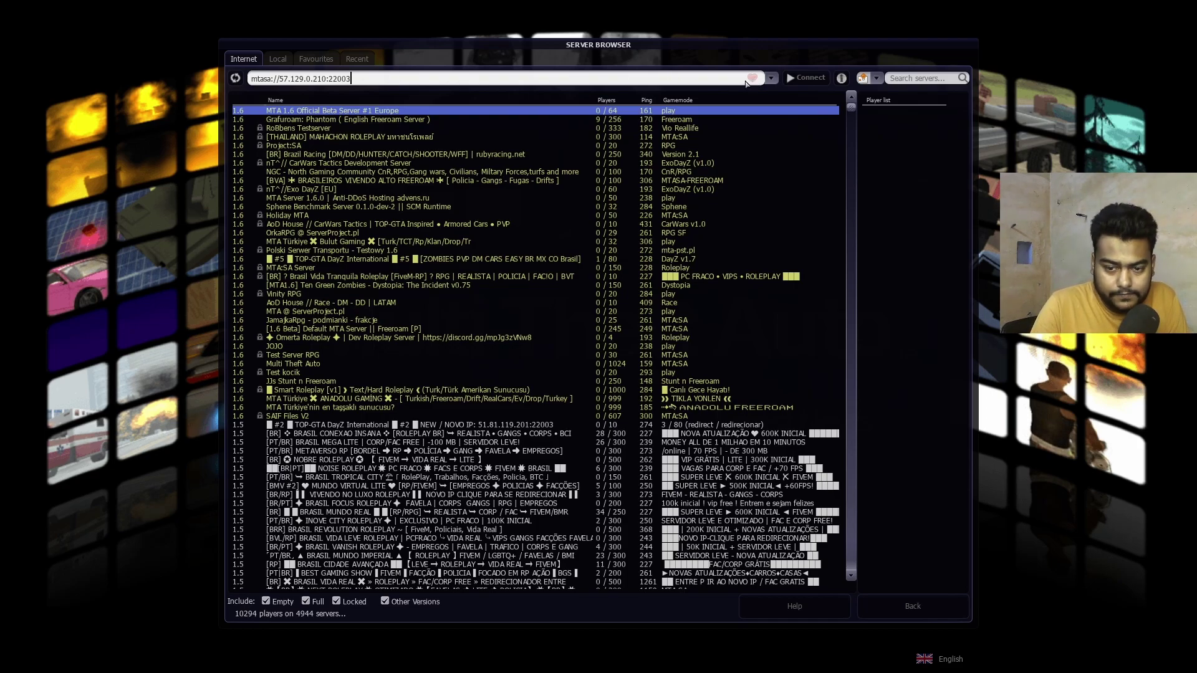
pyautogui.click(752, 79)
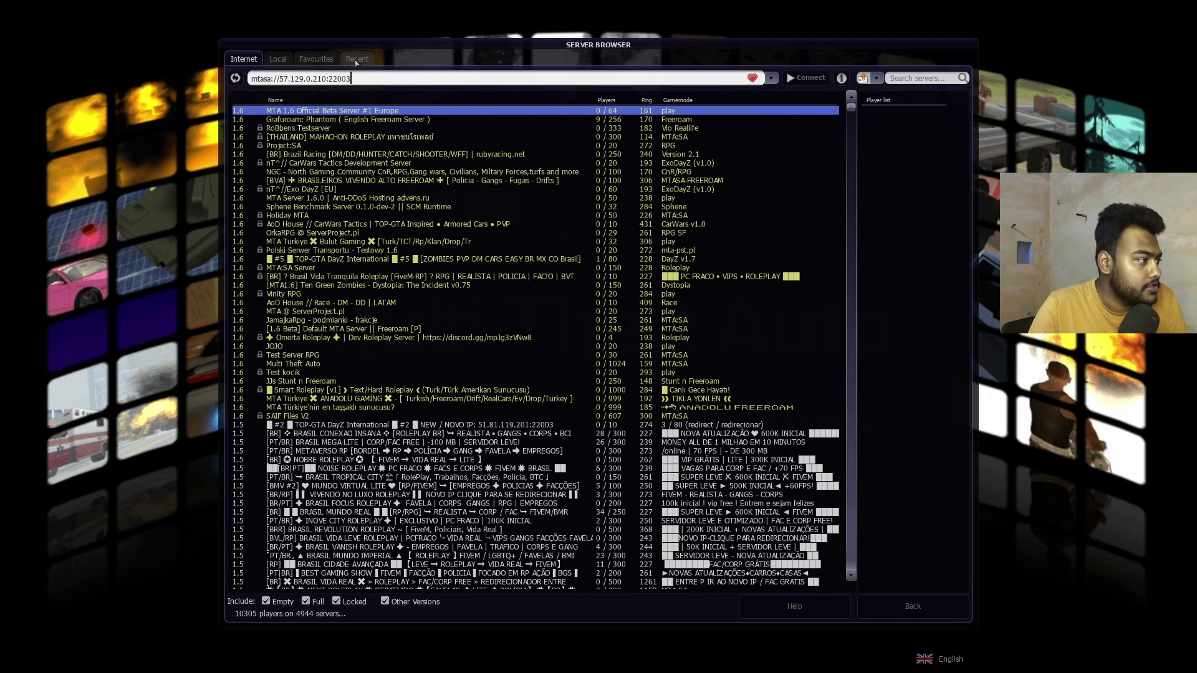
# Step: Remove MTA 1.6 Official Beta Server #1 Europe from the favourites list
pyautogui.click(316, 58)
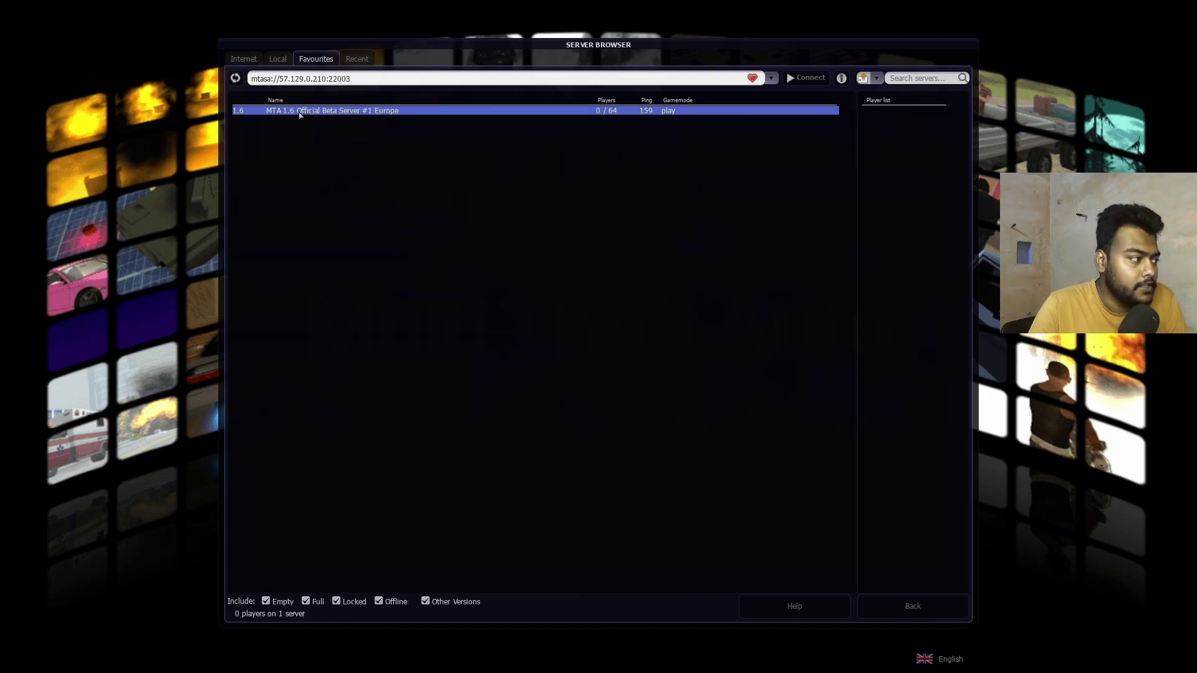
pyautogui.click(753, 78)
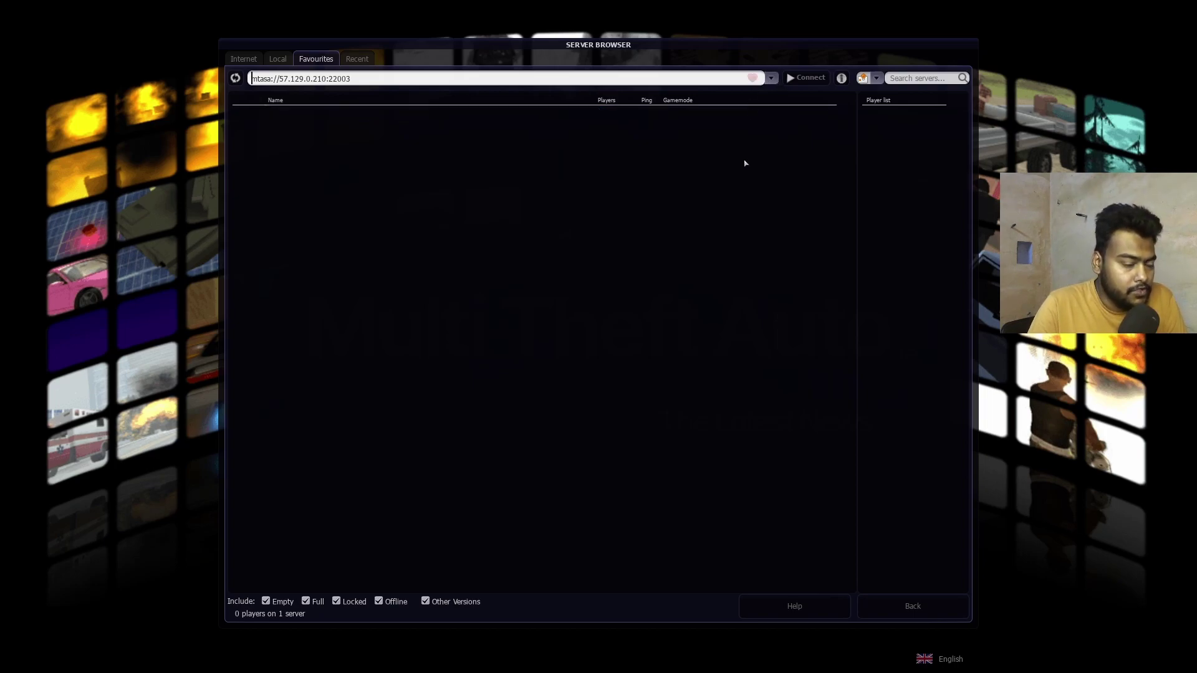